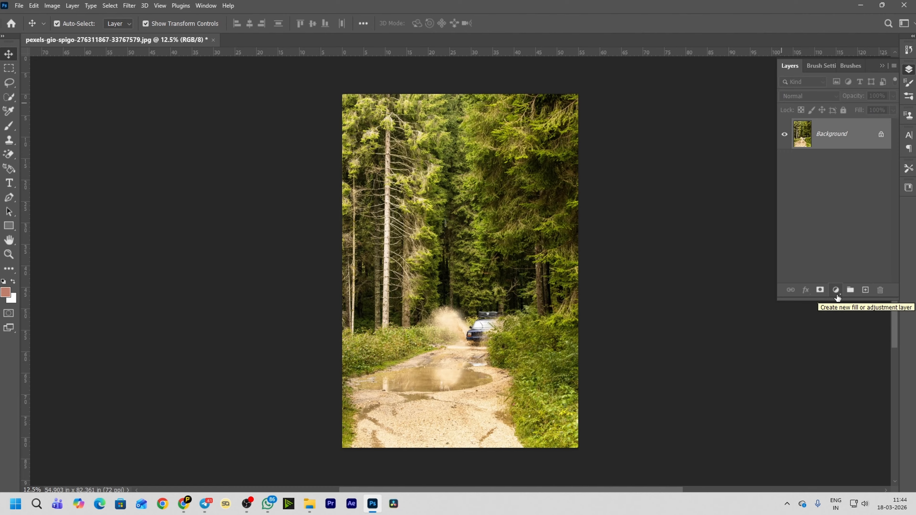
Add a Hue/Saturation adjustment layer above the photo and target the Yellows range by sampling the tree foliage on the image
click(837, 295)
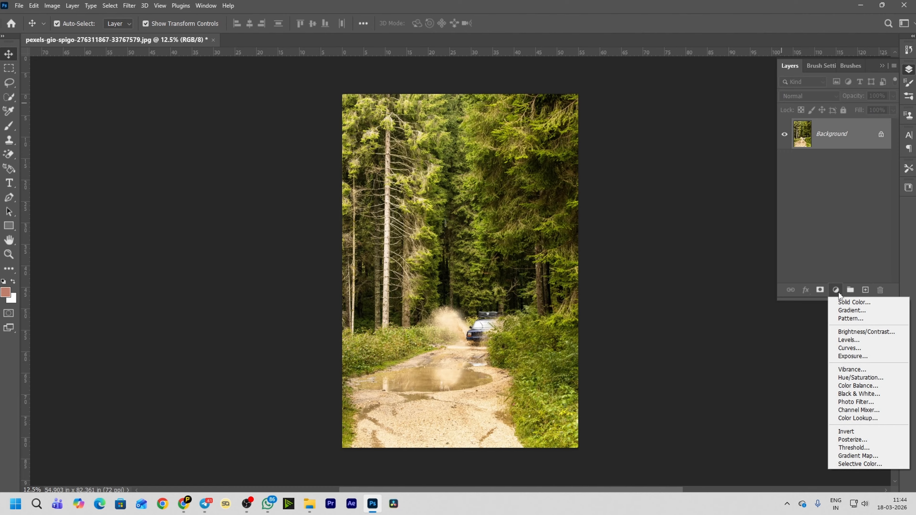
click(861, 378)
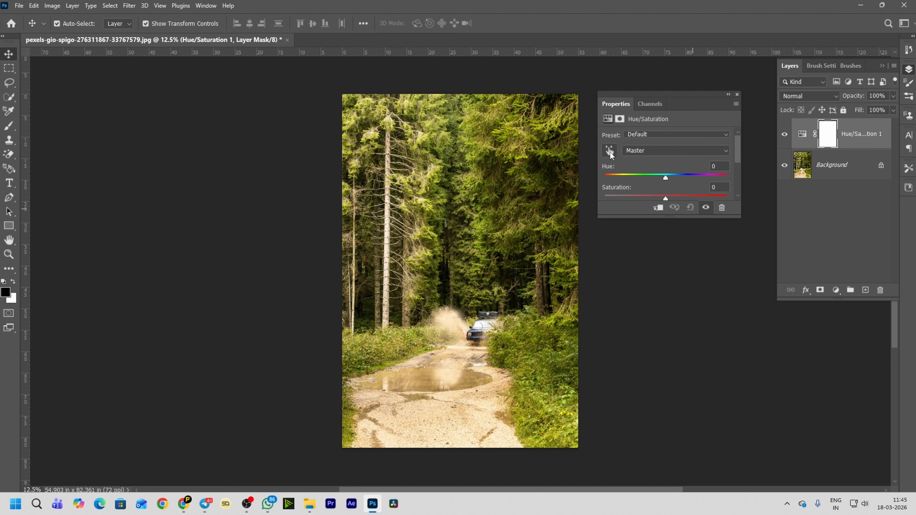
click(610, 152)
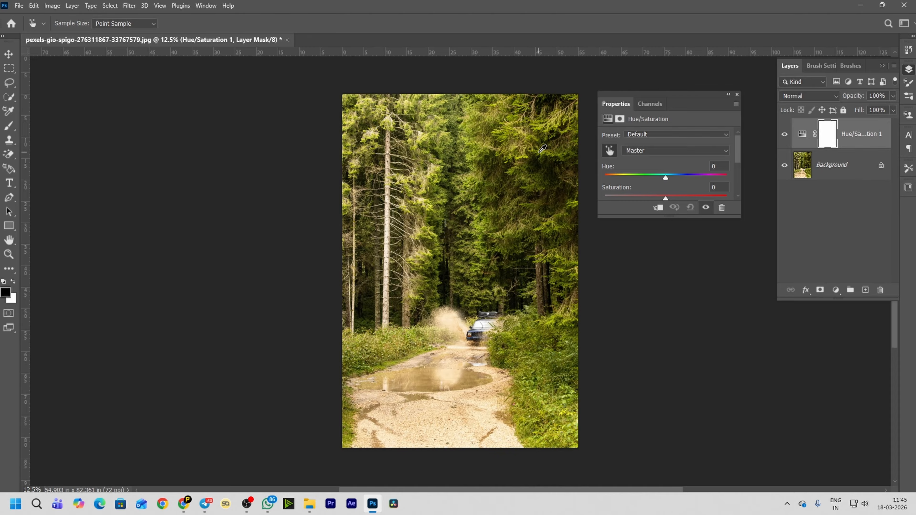
click(542, 148)
Shift the hue of the Yellows range to +67 to turn the foliage deep green
mouse_move(665, 177)
mouse_down()
mouse_move(639, 182)
mouse_move(696, 187)
mouse_move(632, 188)
mouse_move(665, 190)
mouse_up()
drag(665, 180, 635, 180)
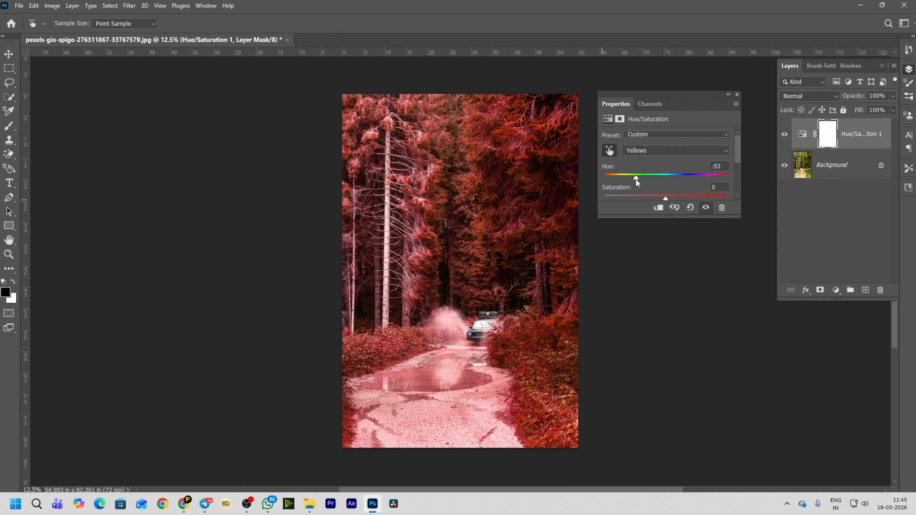
drag(636, 182, 635, 183)
drag(636, 180, 700, 183)
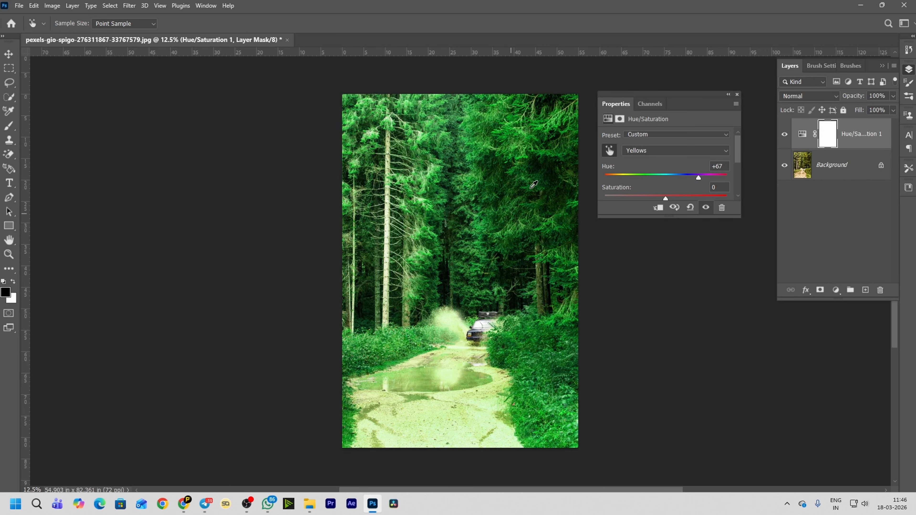
Compare the Hue/Saturation effect with the original photo and reduce the saturation of its Yellows range
click(784, 136)
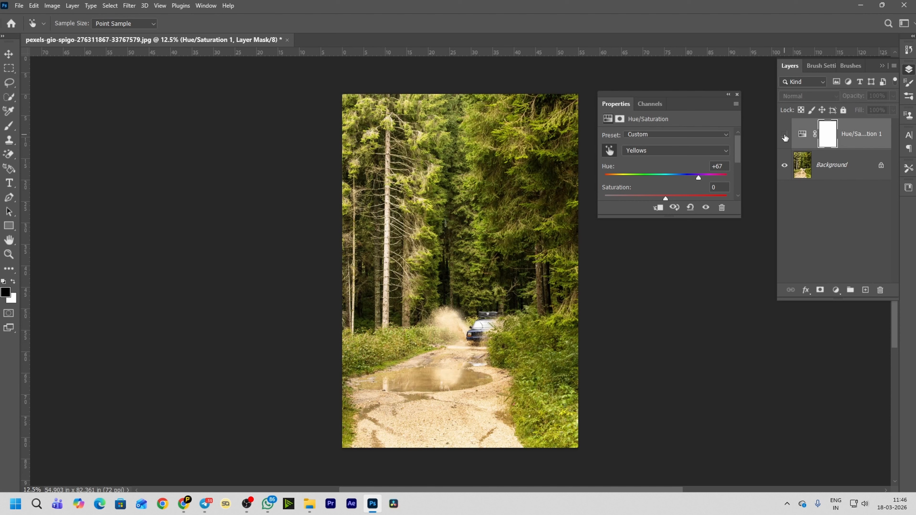
click(785, 136)
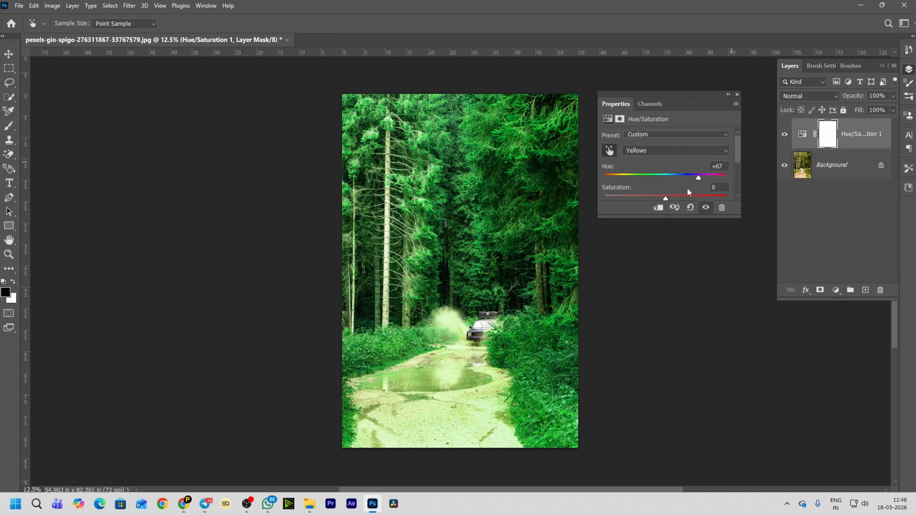
scroll(642, 191, down, 1)
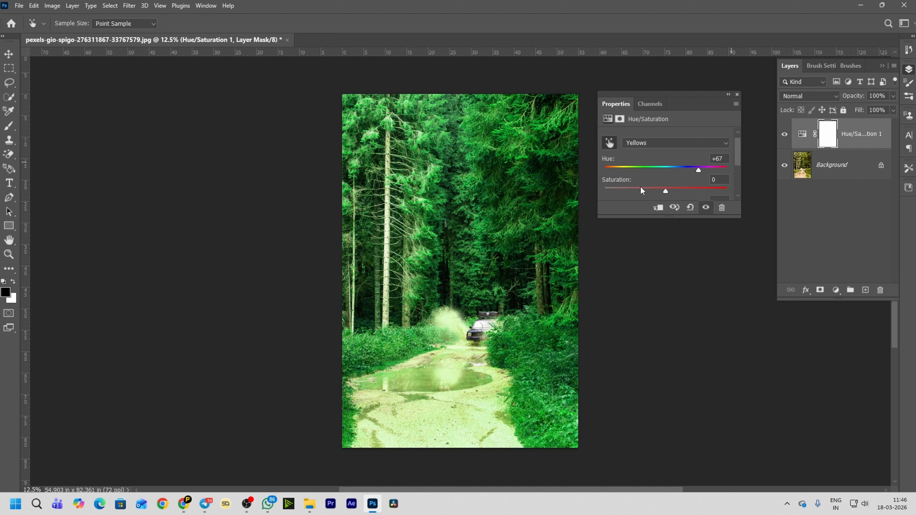
drag(665, 191, 641, 204)
click(737, 95)
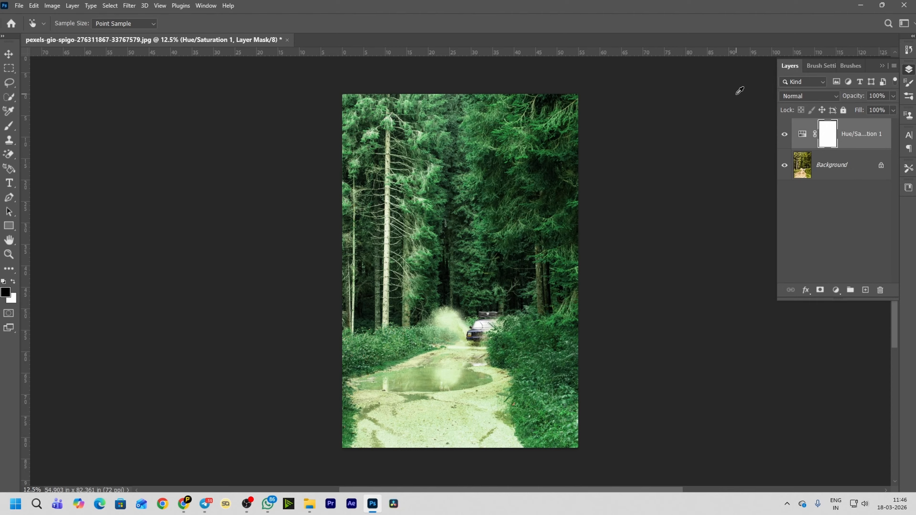
Add a second Hue/Saturation adjustment layer and target the Yellows range by sampling the dirt road in the foreground
click(836, 290)
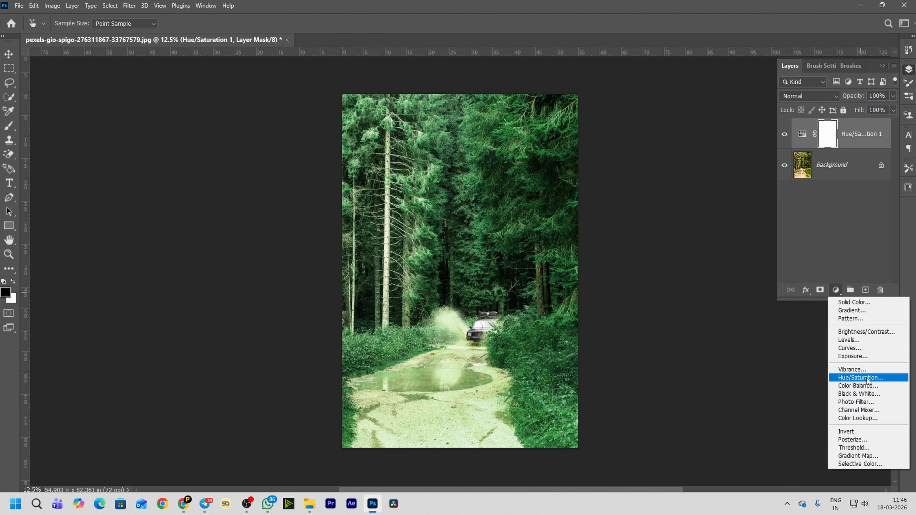
click(851, 378)
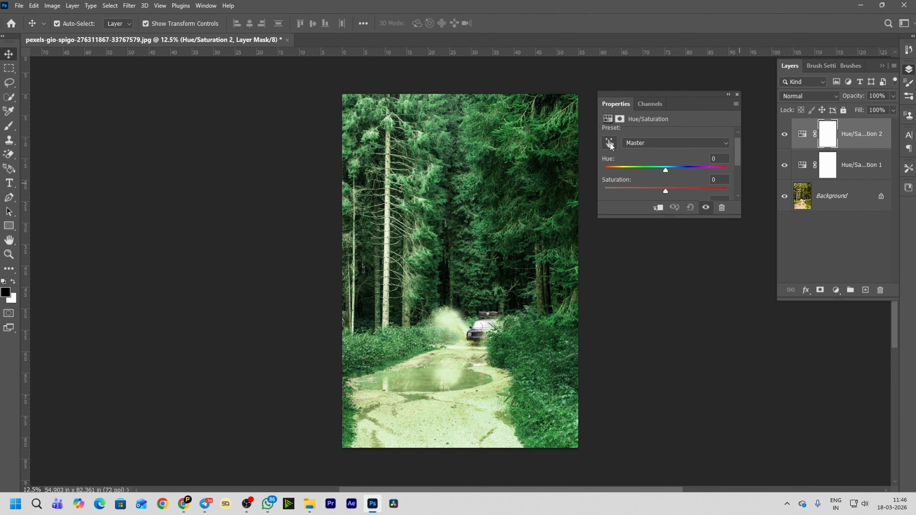
click(610, 144)
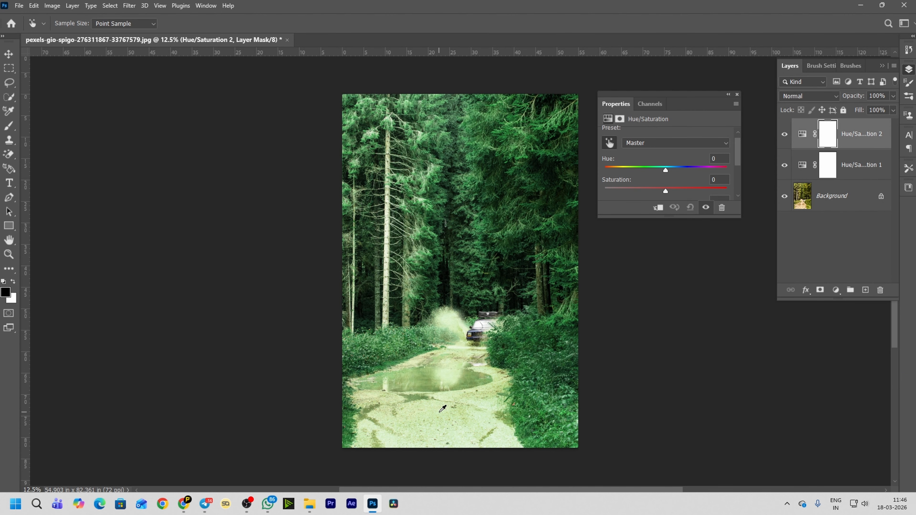
click(439, 412)
Set the second Hue/Saturation layer's Yellows to hue -34 and saturation -40
mouse_move(666, 173)
mouse_down()
mouse_move(687, 173)
mouse_move(655, 179)
mouse_up()
drag(655, 173, 641, 196)
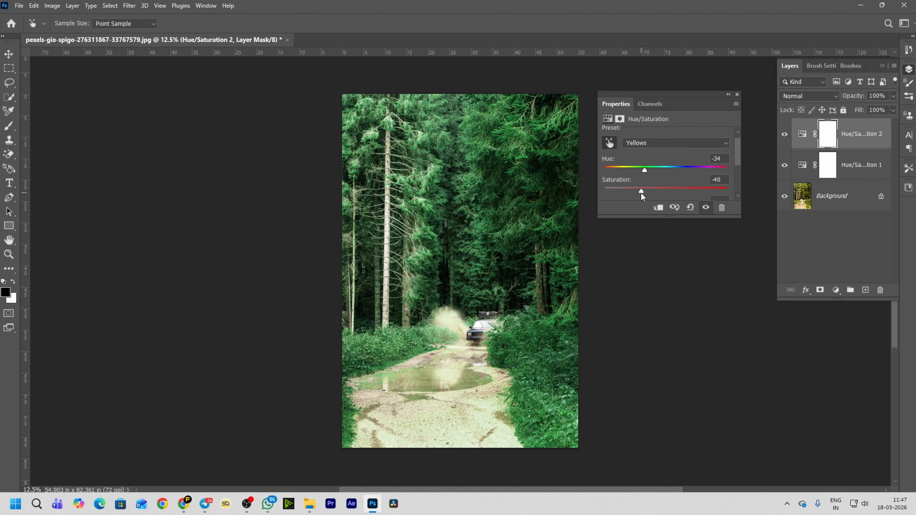
click(737, 94)
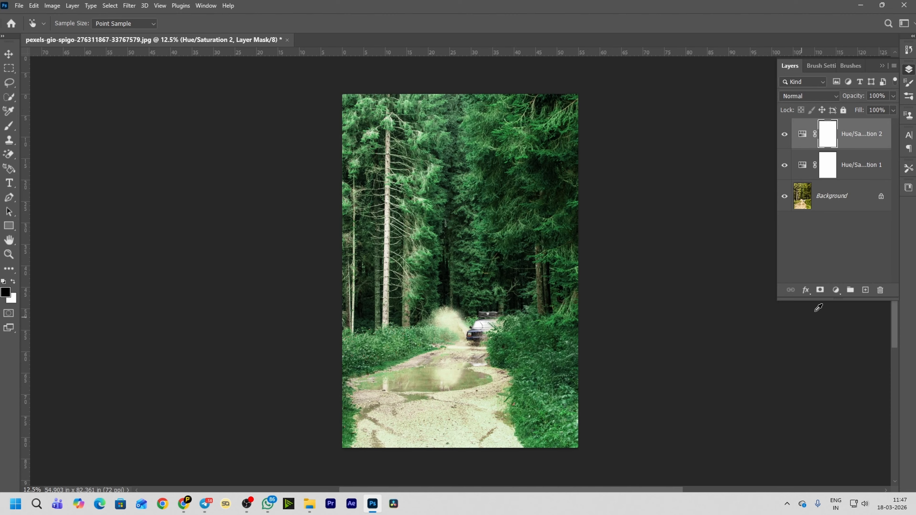
Add a Curves adjustment layer on top and enlarge its properties so the whole curve graph is visible
click(836, 291)
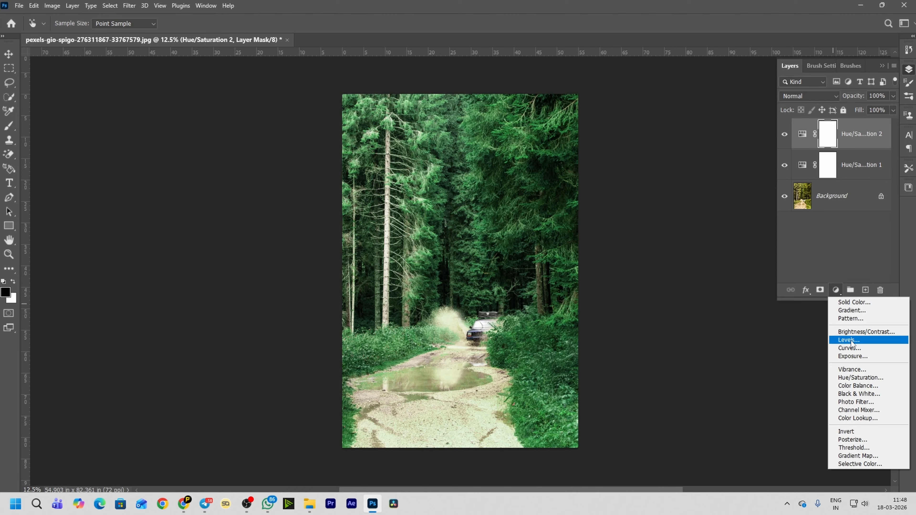
click(851, 348)
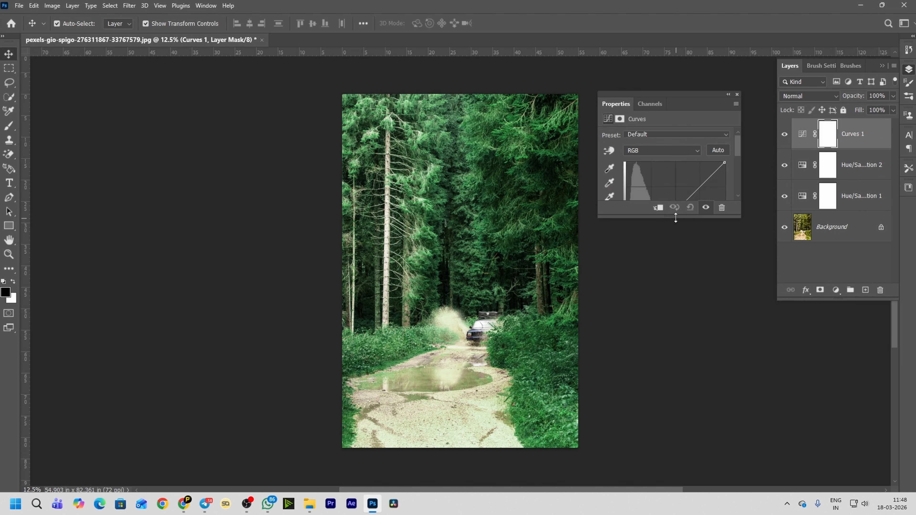
drag(676, 218, 678, 316)
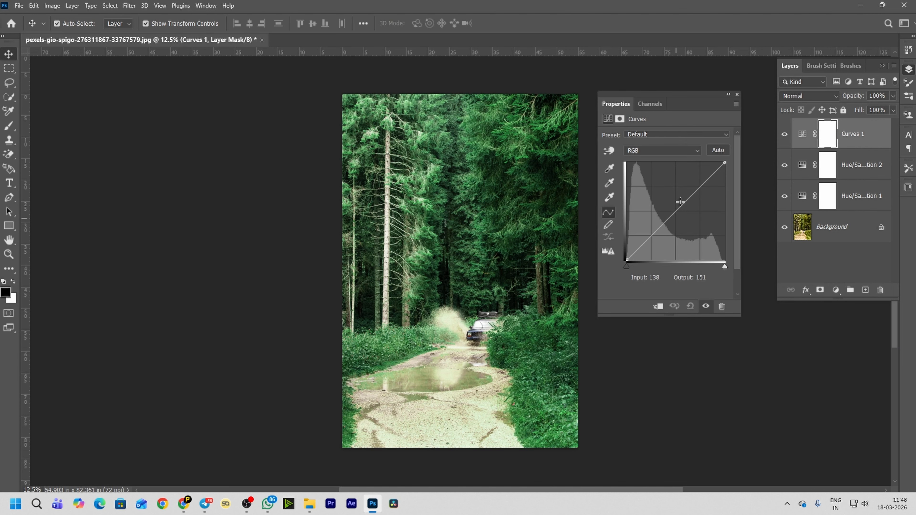
Set the RGB curve's white point to input 230 and black point to input 9, and compare the grade with the original photo
click(723, 162)
drag(723, 163, 714, 163)
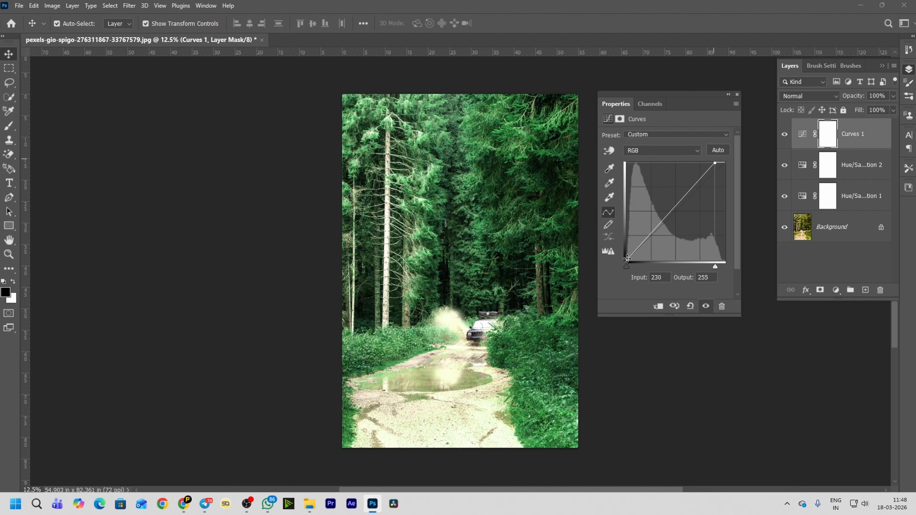
drag(626, 260, 629, 259)
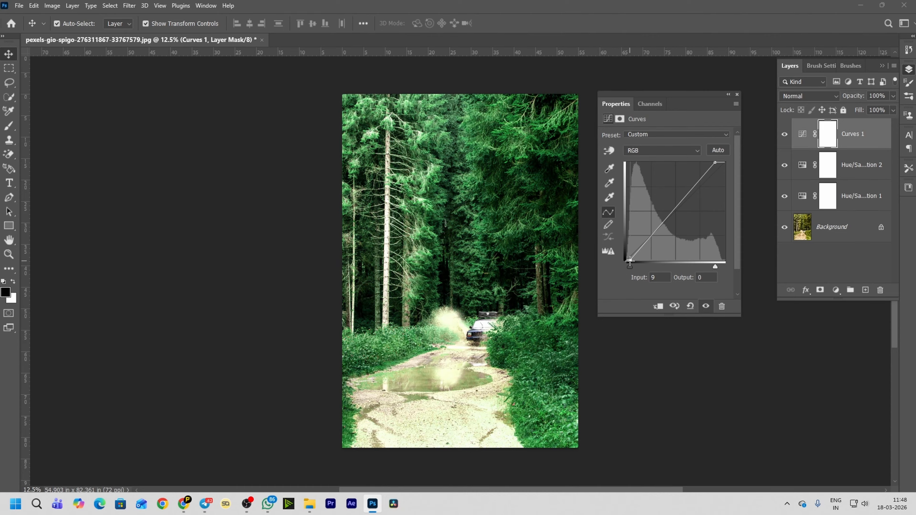
click(736, 95)
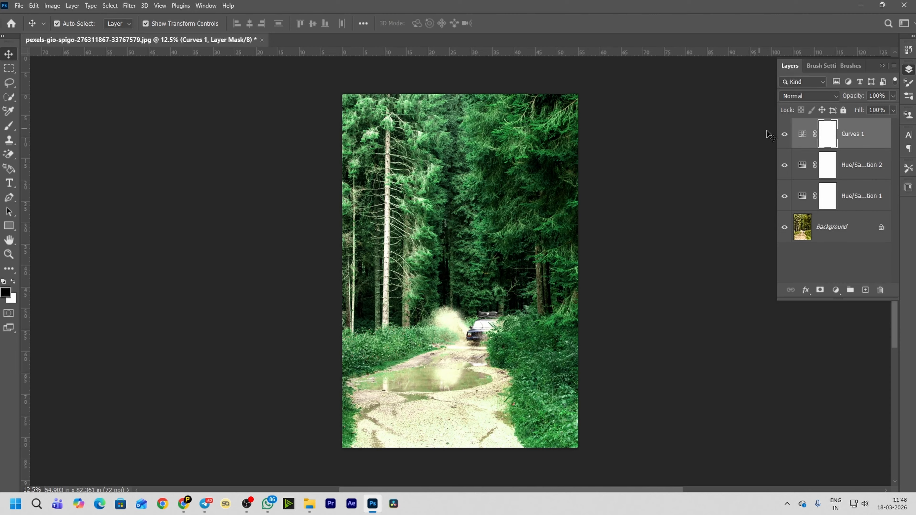
alt+click(785, 228)
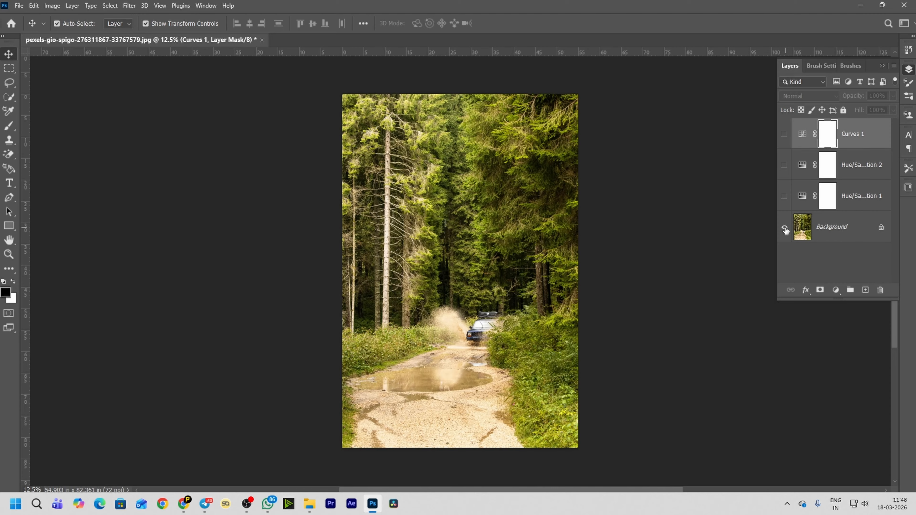
alt+click(784, 229)
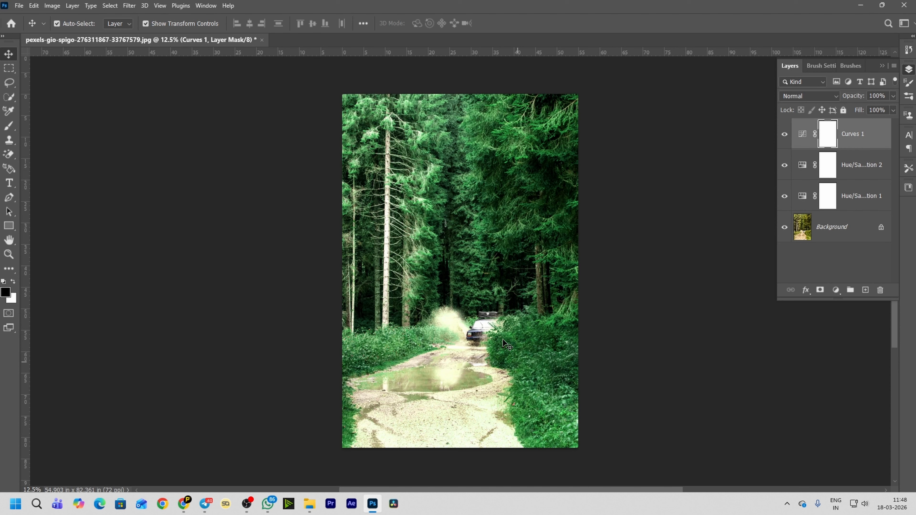
Add a Levels adjustment layer directly above the Background and lower its white output level to 144
click(818, 231)
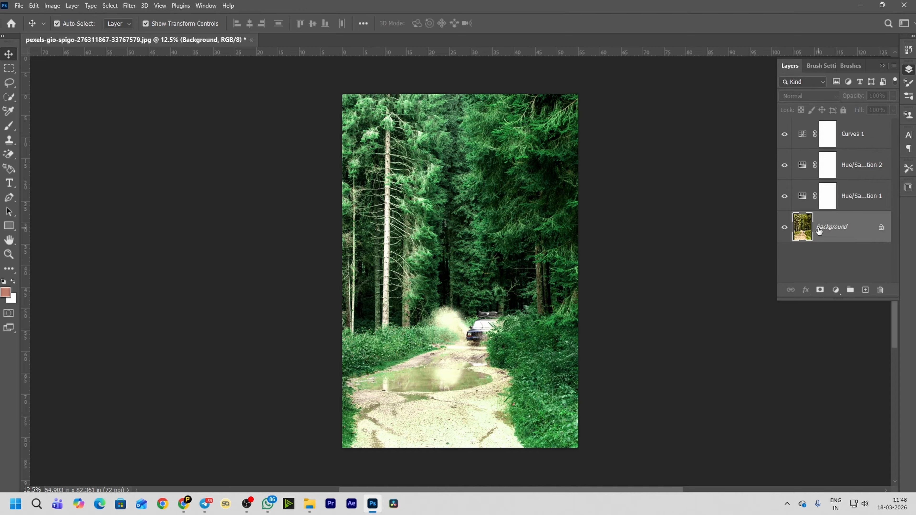
click(835, 291)
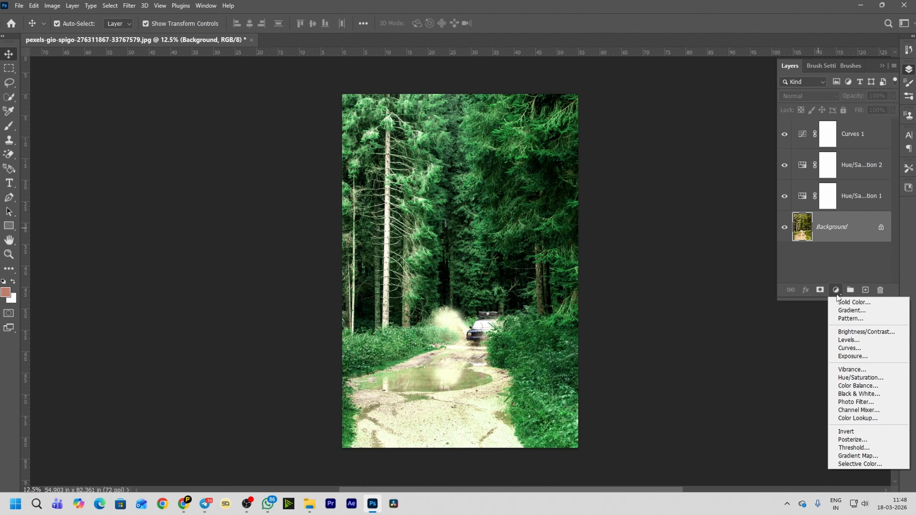
click(848, 340)
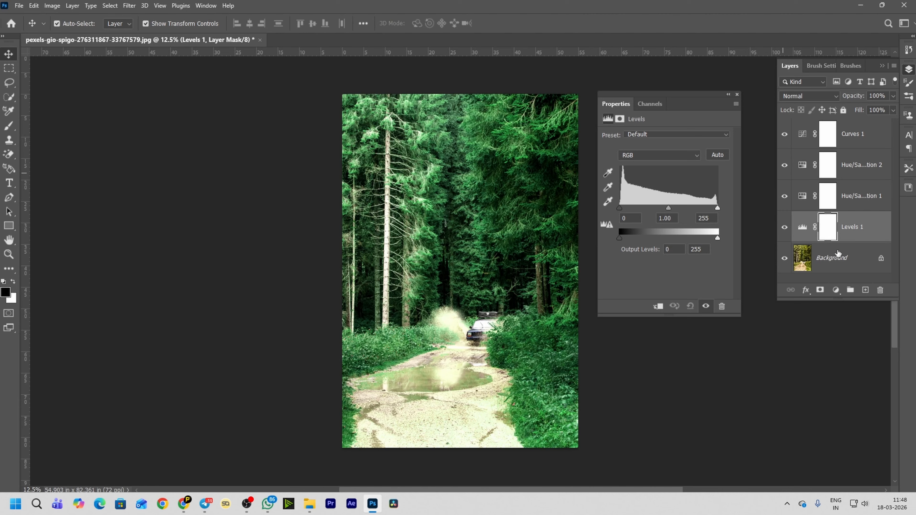
click(836, 290)
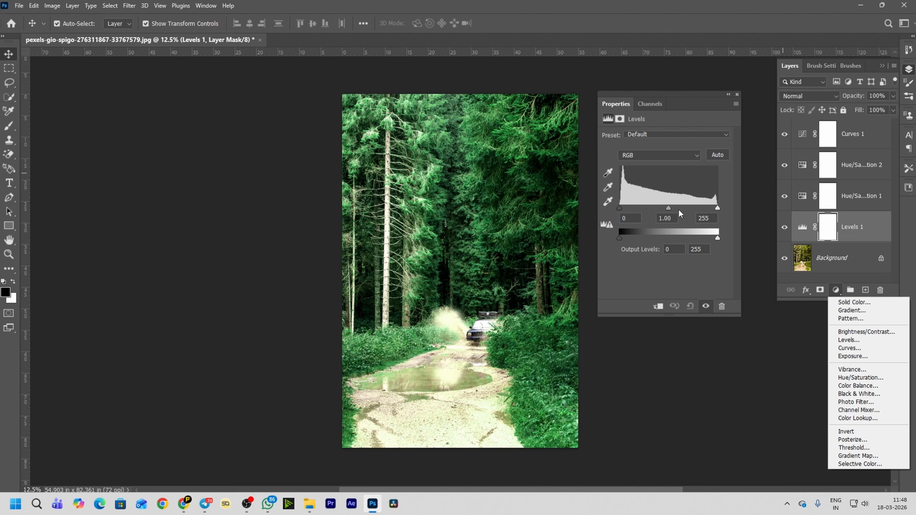
click(722, 251)
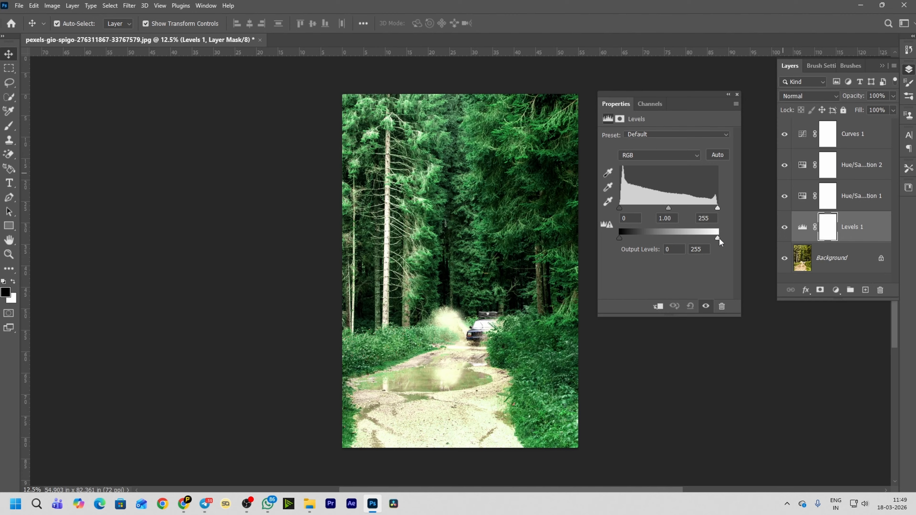
drag(719, 239, 675, 238)
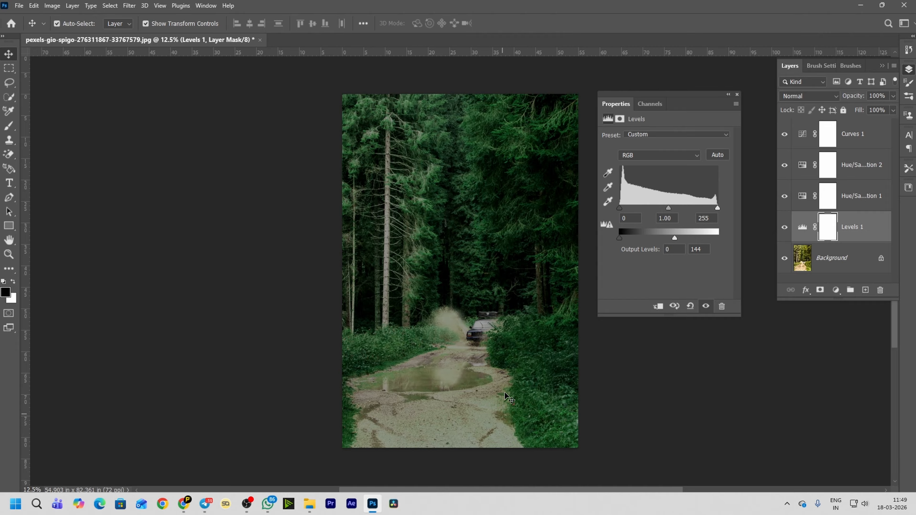
click(737, 95)
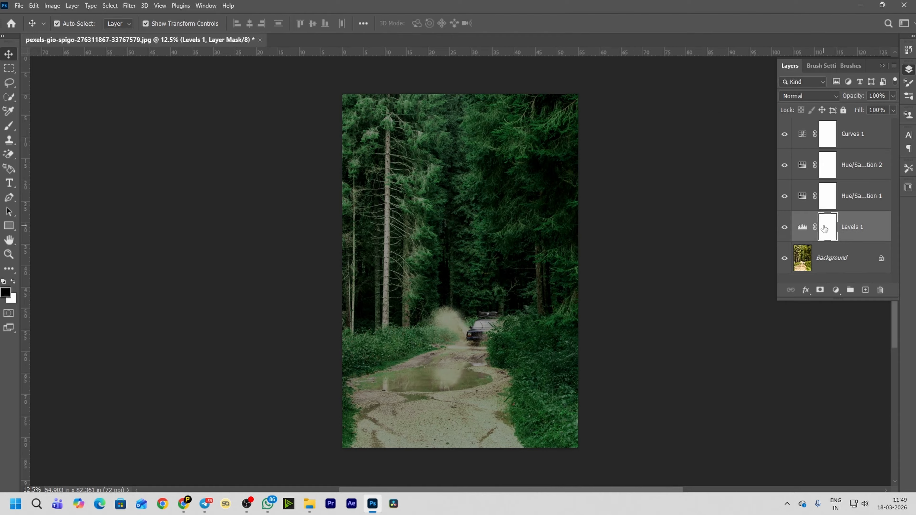
Set up a Soft Round brush with 0% hardness and 48% flow, and invert the Levels 1 layer mask to black
key(b)
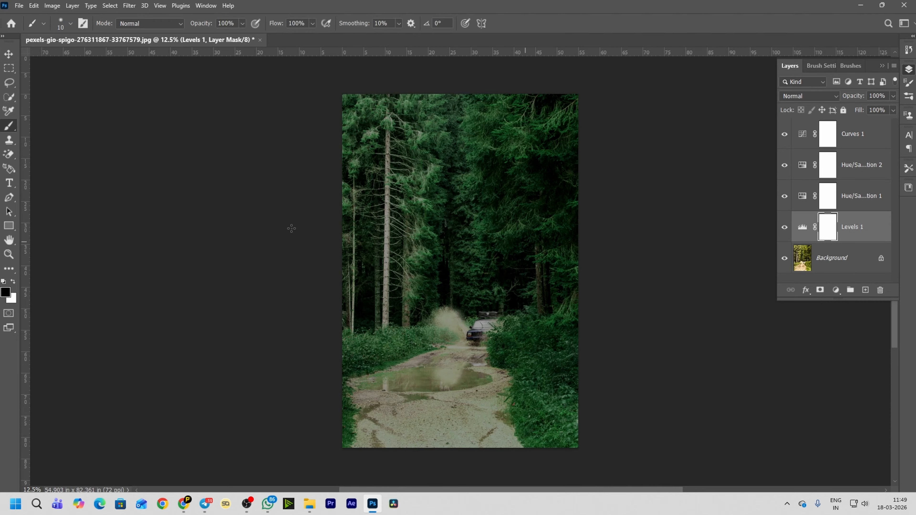
click(70, 24)
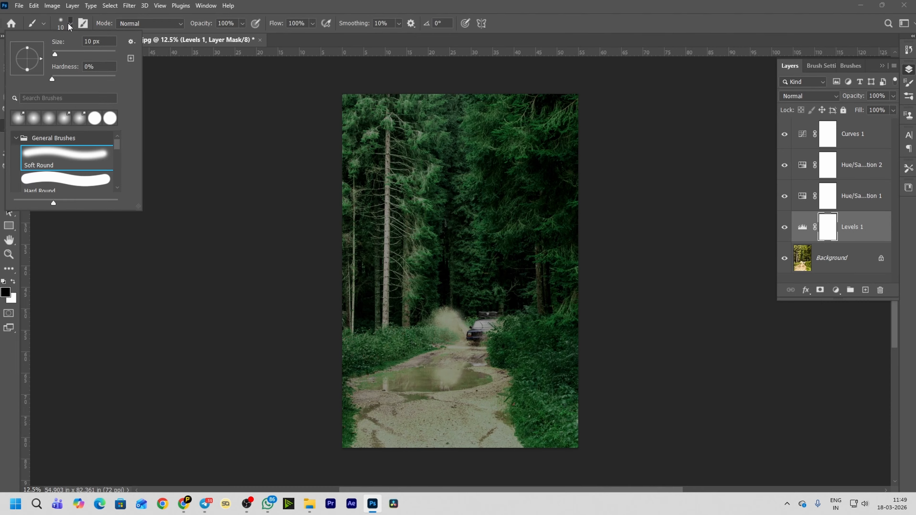
drag(52, 80, 43, 80)
click(312, 24)
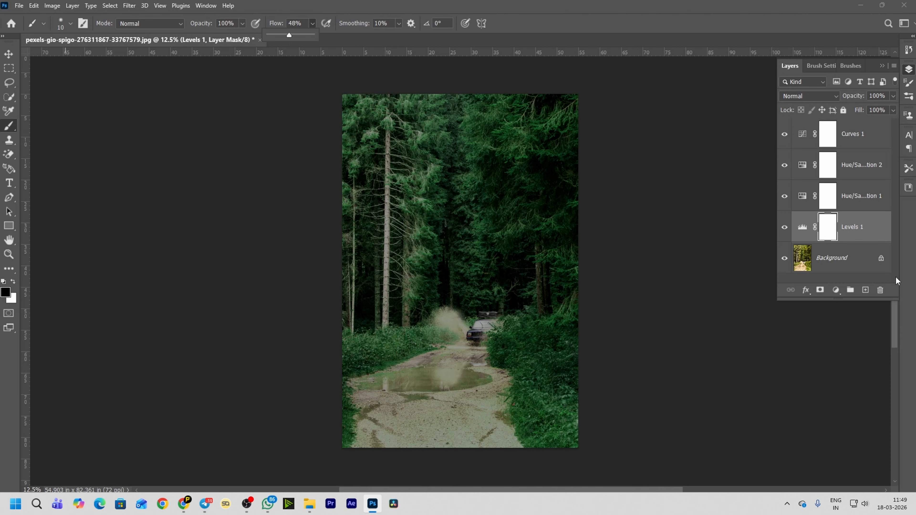
click(879, 233)
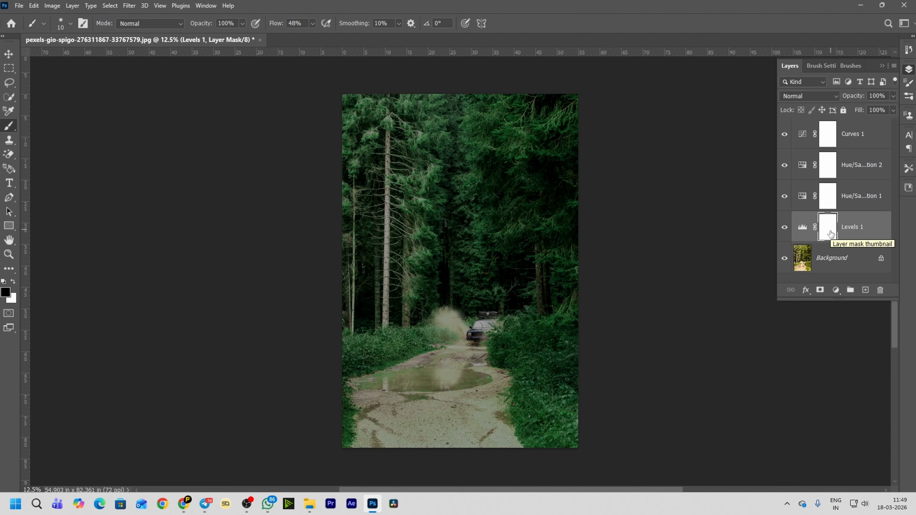
key(ctrl+i)
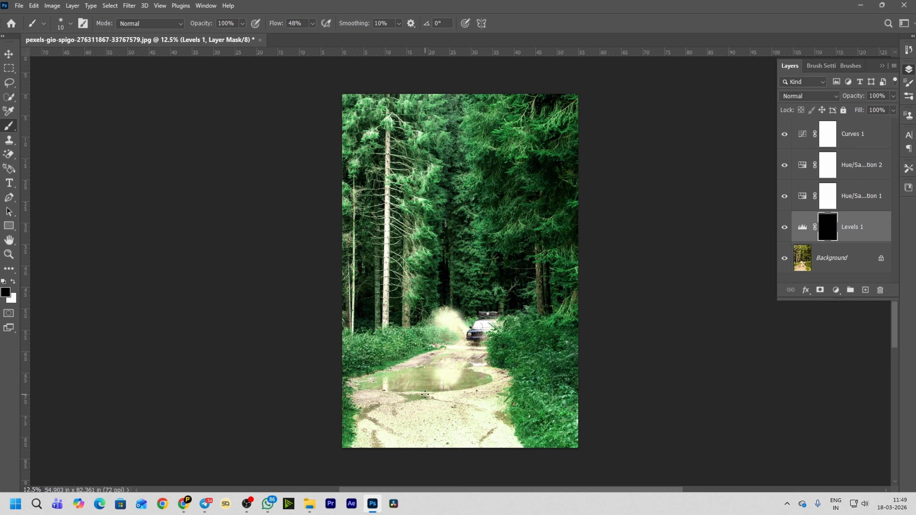
Enlarge the brush to a broad tip for the Levels 1 mask and make white the foreground color
key(bracketright)
key(bracketright)
key(bracketright)
key(bracketright)
key(bracketright)
key(bracketright)
key(bracketright)
key(bracketright)
key(bracketright)
key(bracketright)
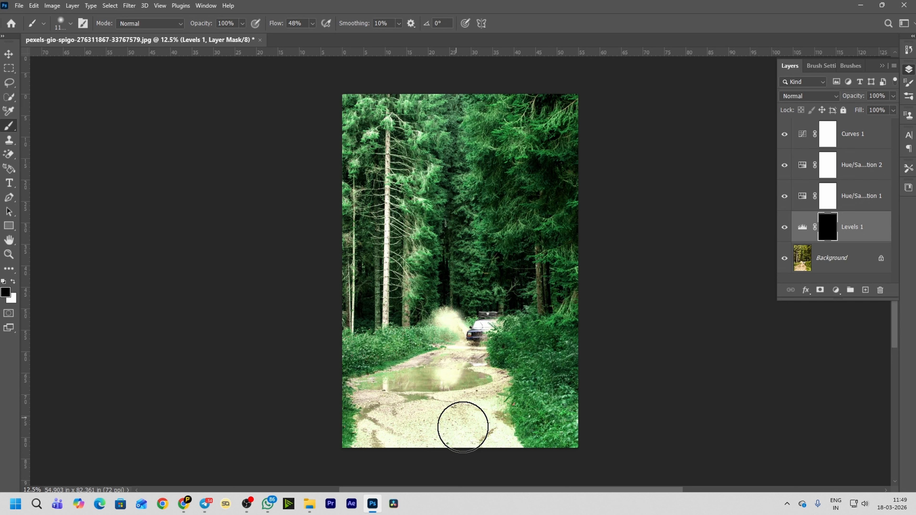
key(bracketright)
click(13, 283)
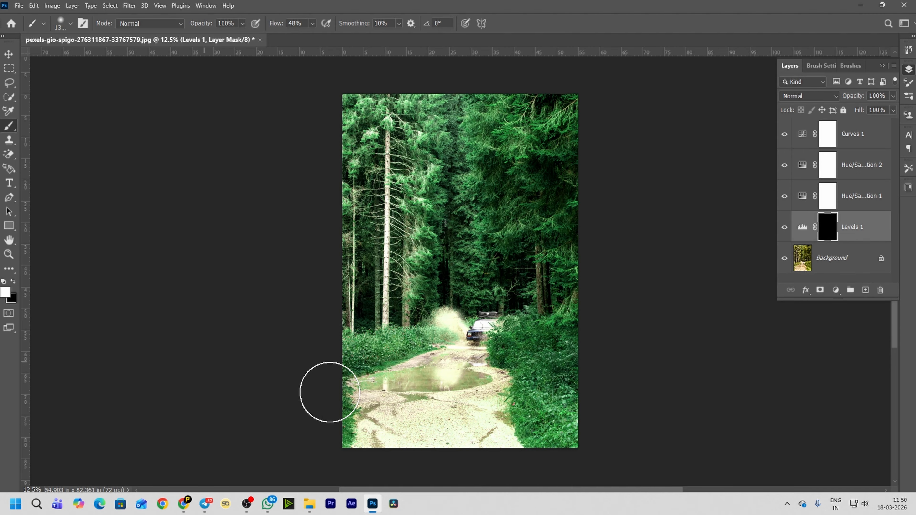
Lower the brush flow to 16% and paint white on the Levels 1 mask over the road, puddle and pale tree trunk
mouse_move(429, 420)
mouse_down()
mouse_move(419, 418)
mouse_move(467, 430)
mouse_up()
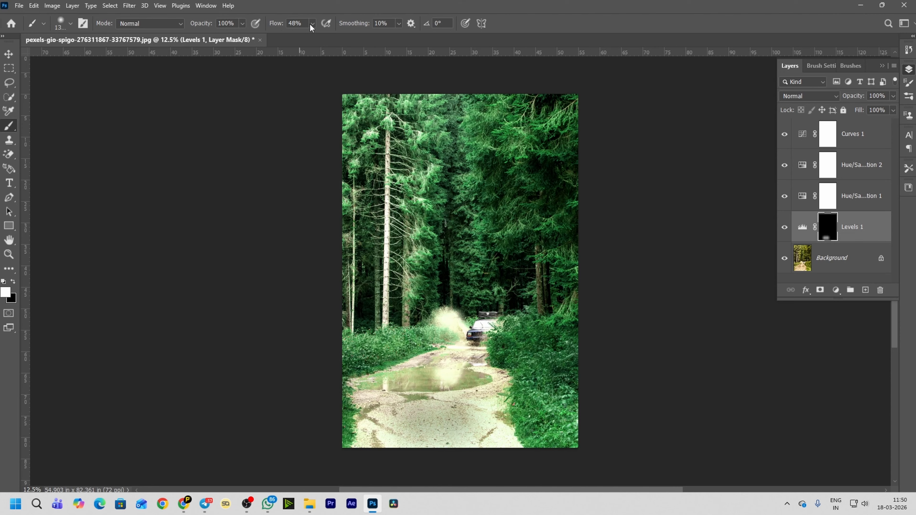
key(ctrl+z)
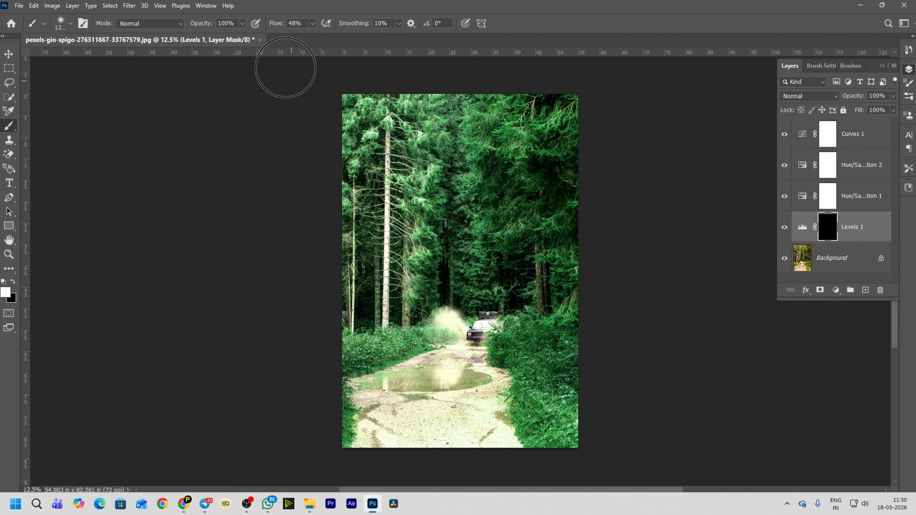
click(312, 23)
drag(312, 34, 301, 35)
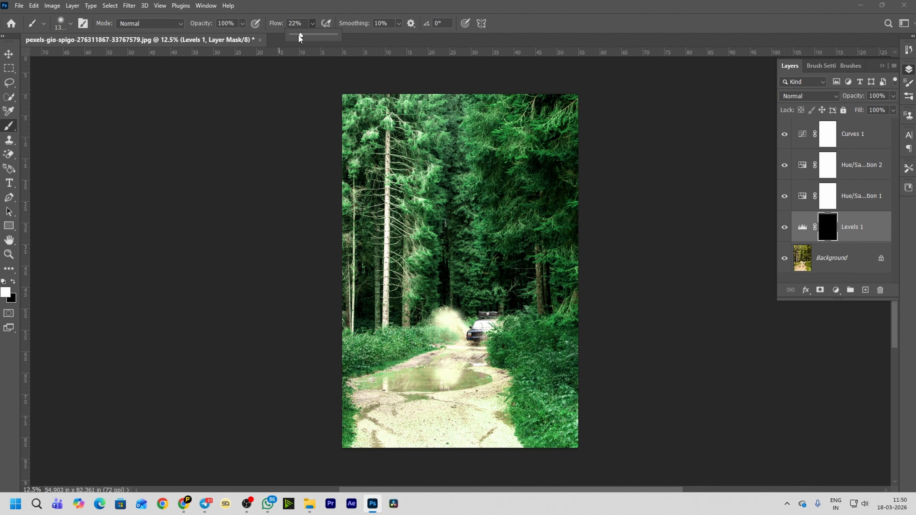
mouse_move(456, 421)
mouse_down()
mouse_move(472, 415)
mouse_move(381, 445)
mouse_move(458, 327)
mouse_move(523, 470)
mouse_move(500, 430)
mouse_move(364, 375)
mouse_up()
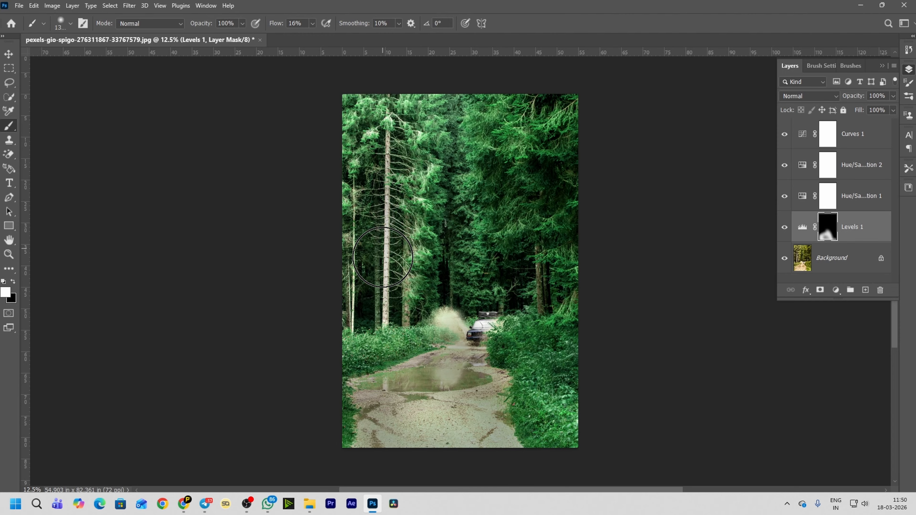
drag(385, 301, 391, 219)
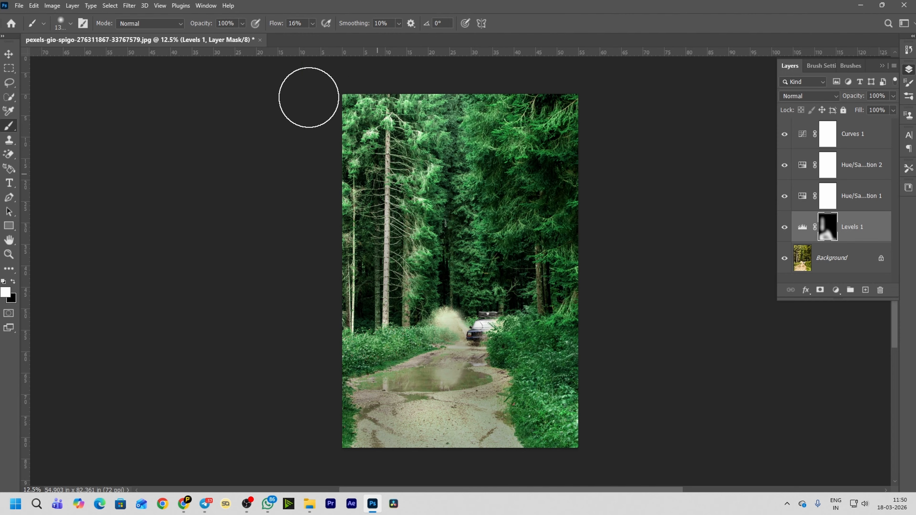
Lower the brush flow to 9% and paint the Levels 1 mask lightly over the road edges, roadside bushes and surrounding trees
click(312, 24)
drag(310, 36, 308, 36)
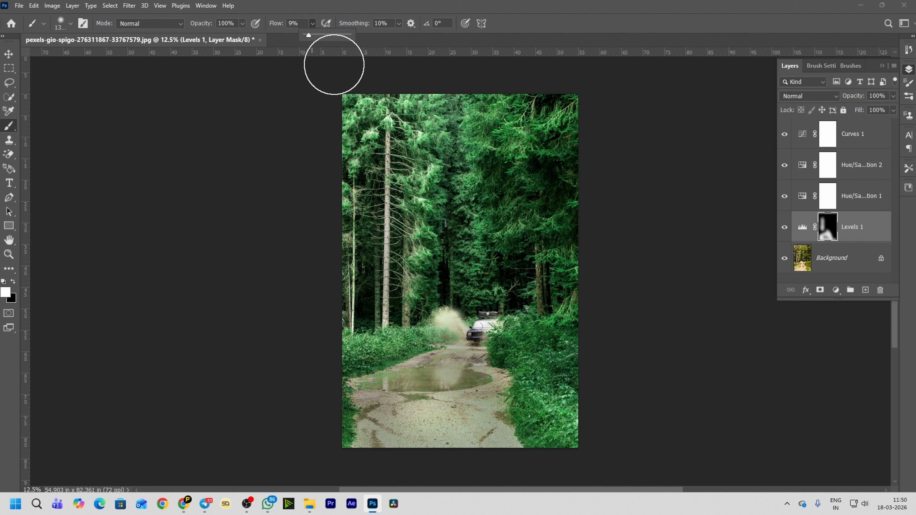
click(551, 380)
mouse_move(327, 462)
mouse_down()
mouse_move(331, 392)
mouse_move(360, 318)
mouse_move(364, 116)
mouse_move(417, 96)
mouse_move(421, 280)
mouse_move(402, 145)
mouse_move(507, 277)
mouse_move(512, 109)
mouse_move(464, 246)
mouse_move(577, 263)
mouse_move(573, 342)
mouse_move(671, 236)
mouse_move(526, 299)
mouse_move(512, 321)
mouse_up()
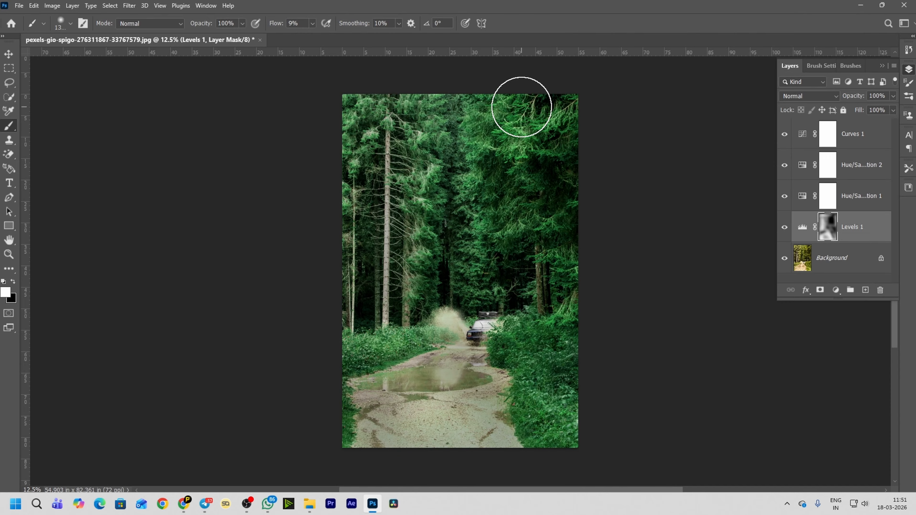
Compare the image with and without Levels 1, and compare the full grade with the original Background photo
click(785, 228)
click(785, 228)
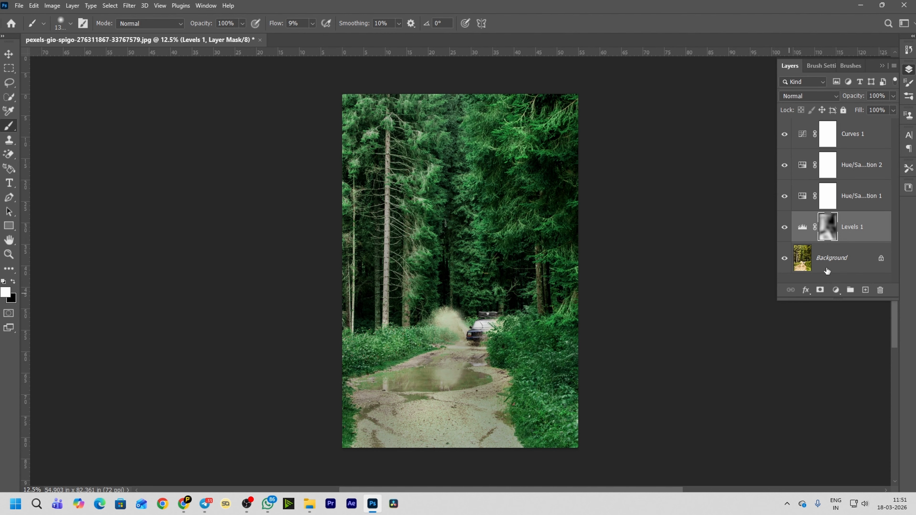
alt+click(784, 258)
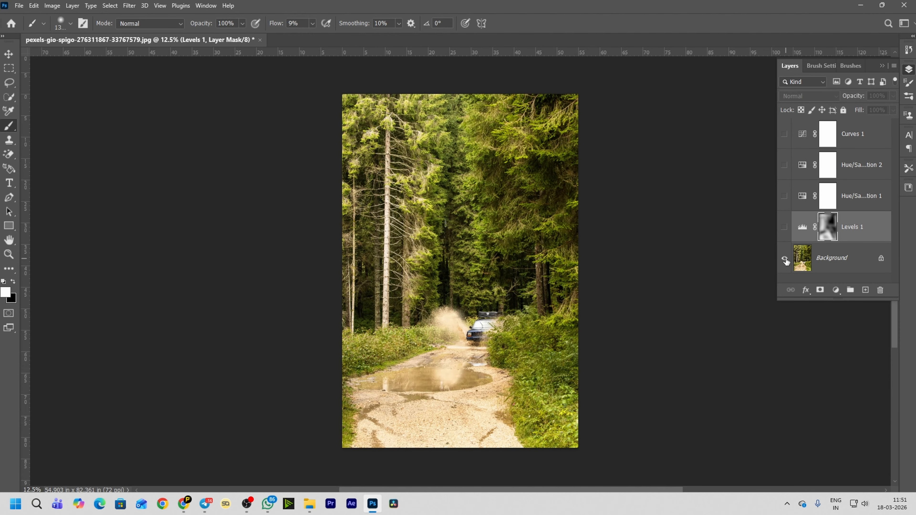
alt+click(785, 258)
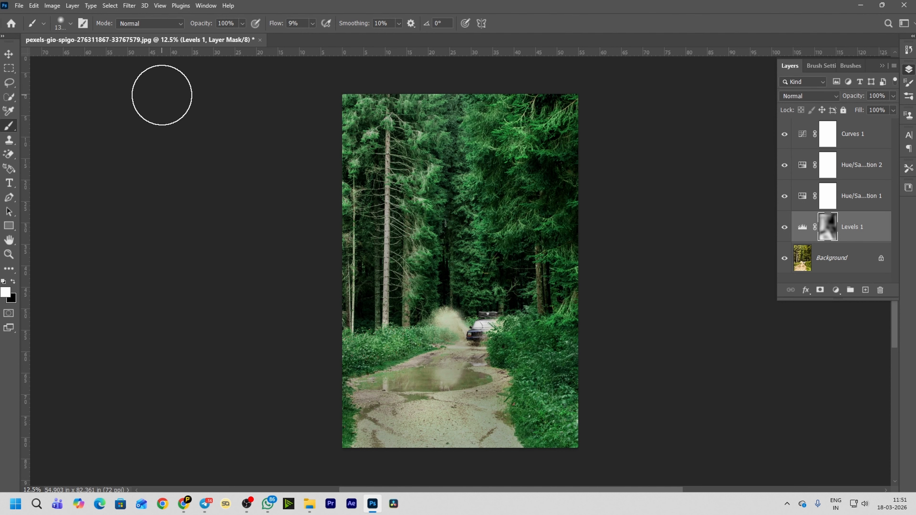
click(837, 290)
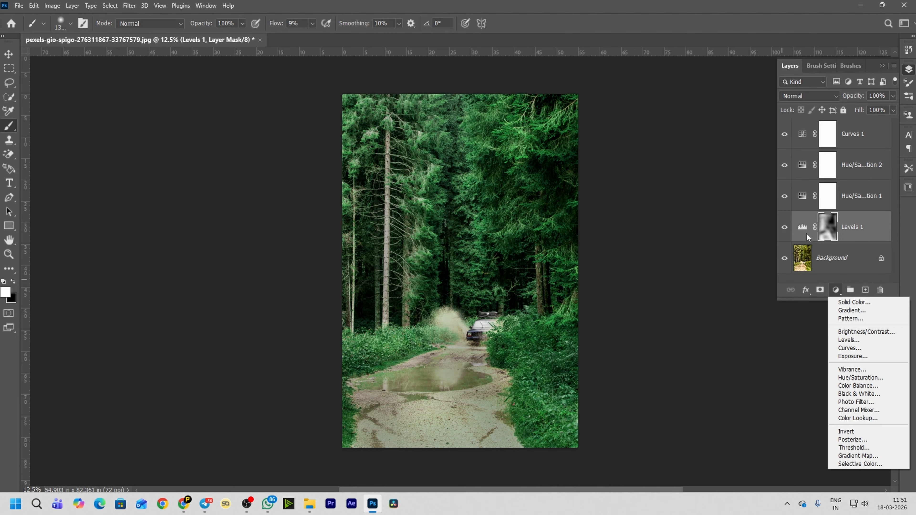
click(716, 305)
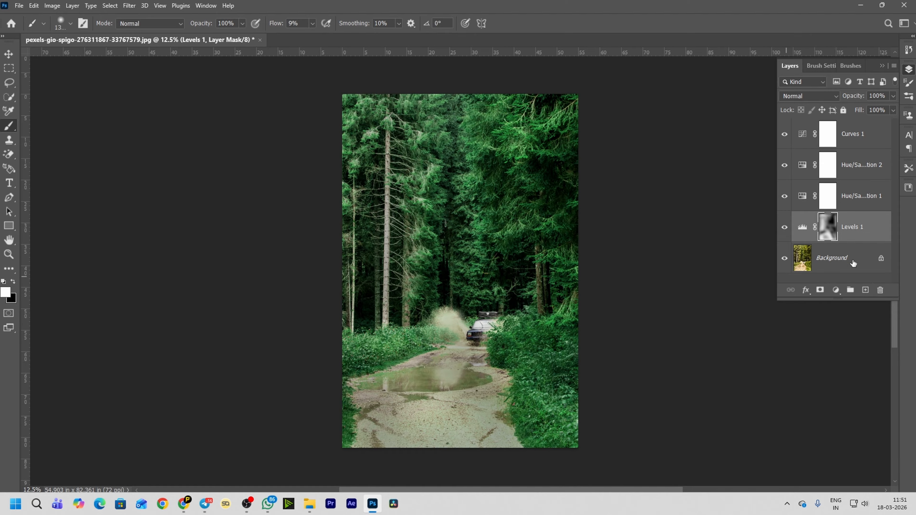
Group the four adjustment layers from Levels 1 up to Curves 1 and hide the group
key(v)
shift+click(844, 135)
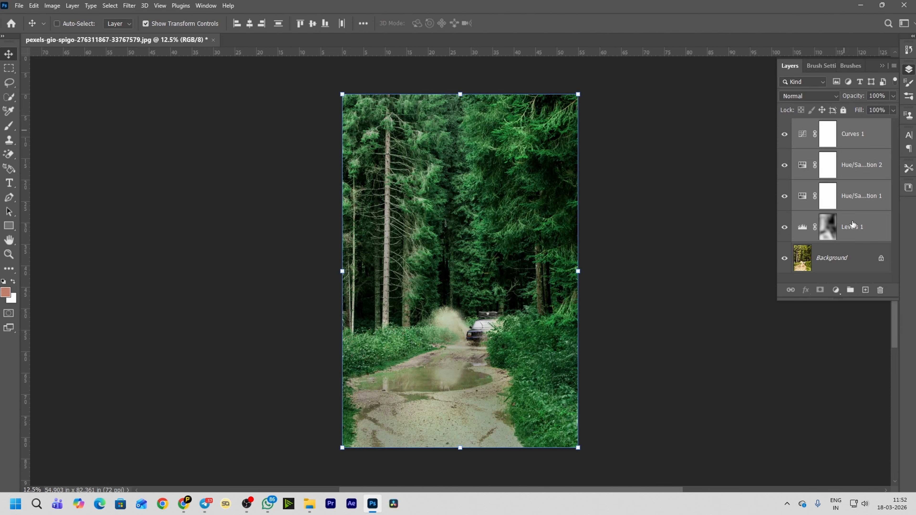
key(ctrl+g)
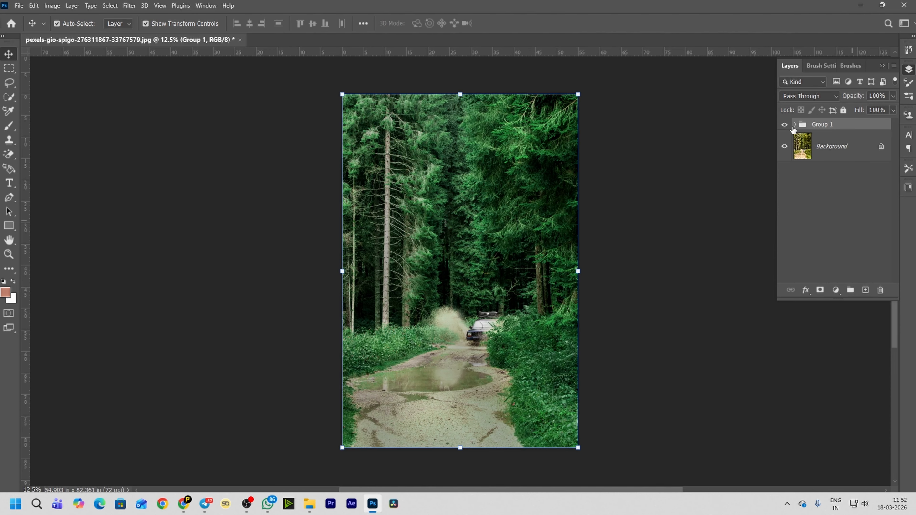
click(785, 124)
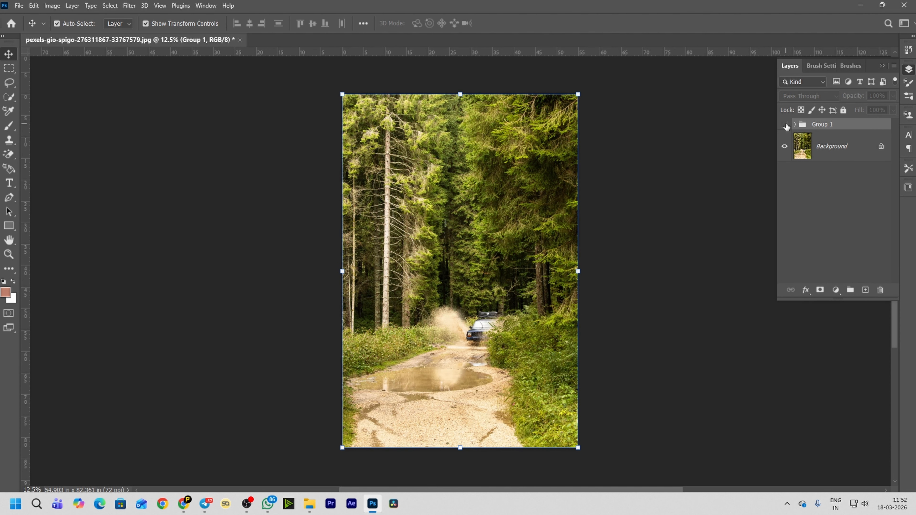
click(718, 147)
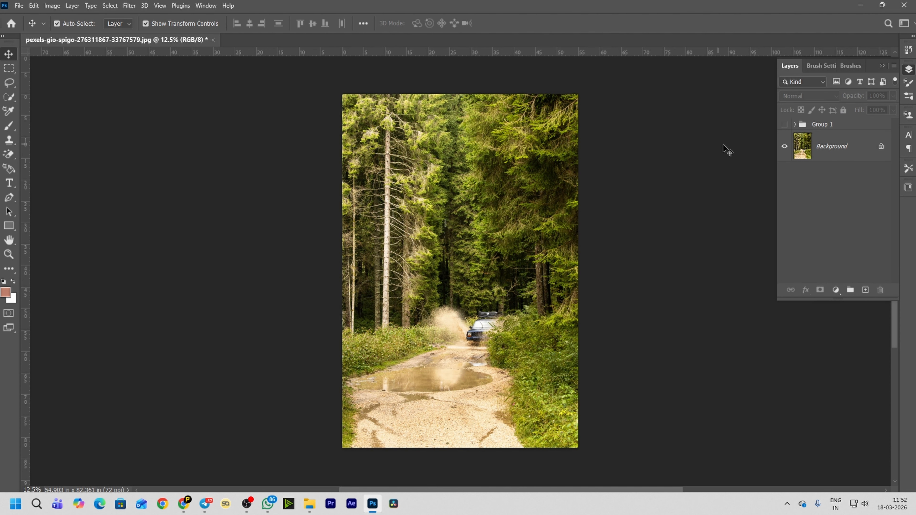
Add a Color Lookup adjustment layer directly above the Background with the 2Strip.look 3D LUT, and compare it with the original
click(825, 145)
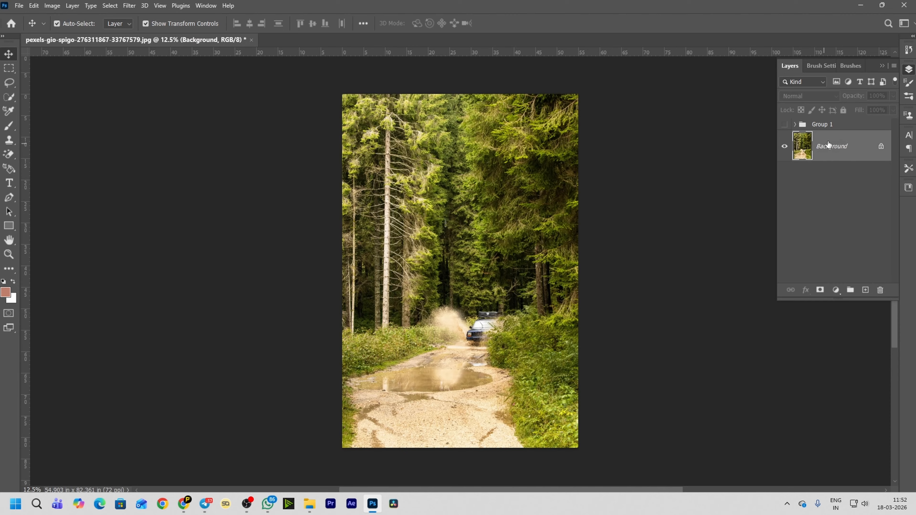
click(836, 290)
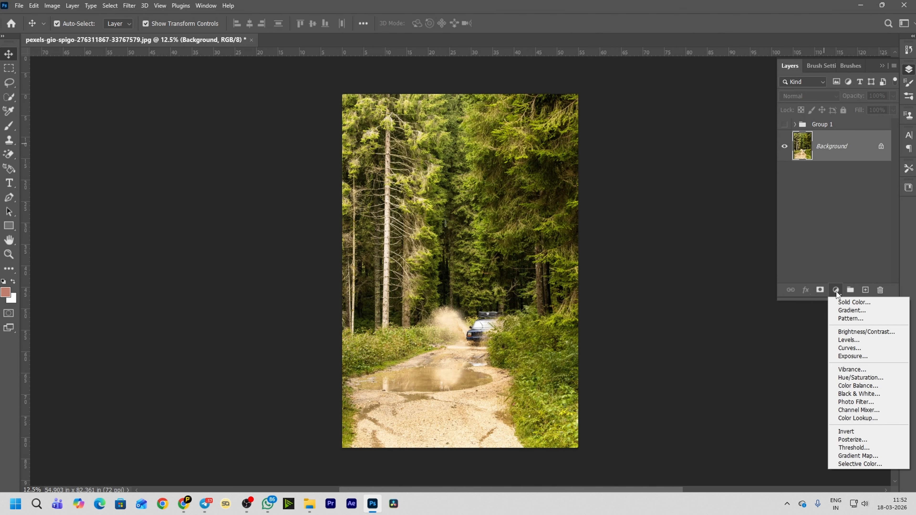
click(856, 418)
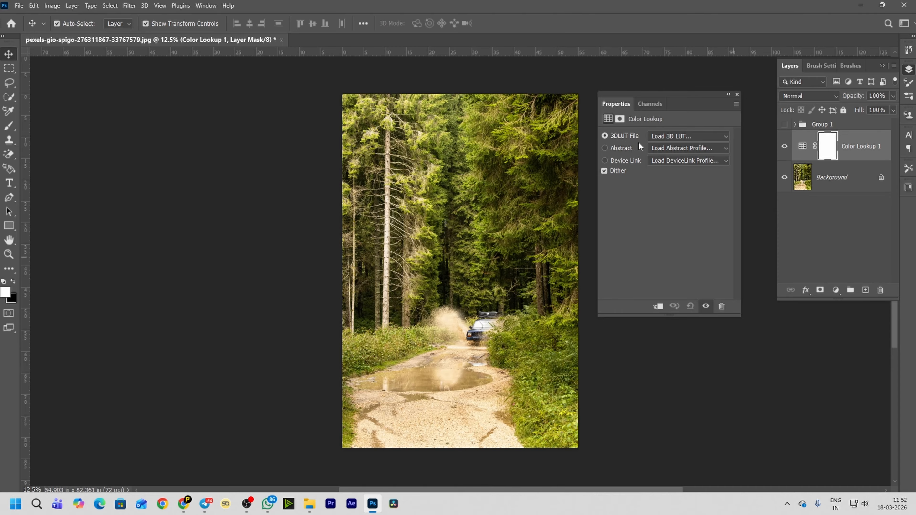
click(676, 137)
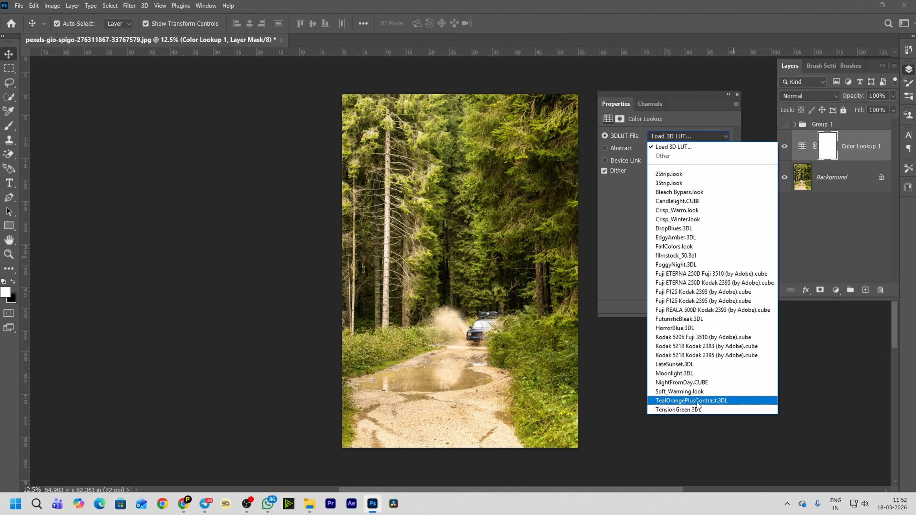
click(668, 175)
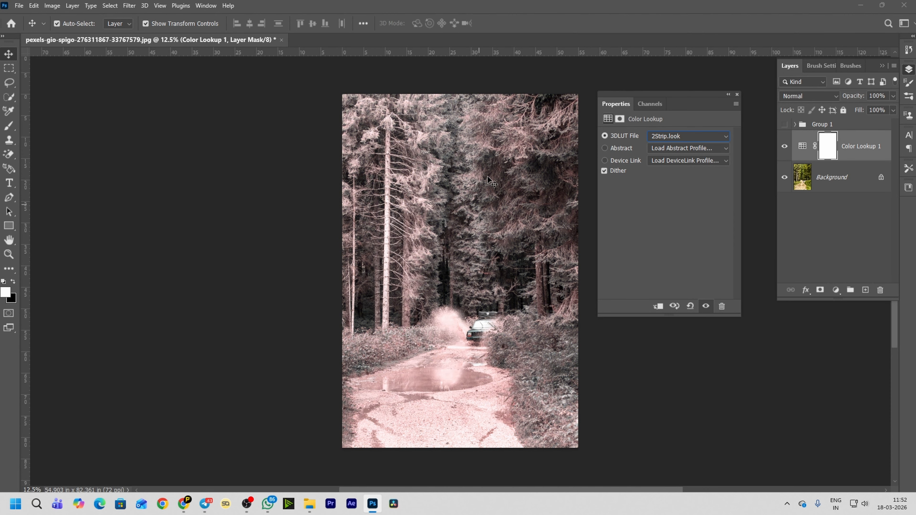
click(785, 148)
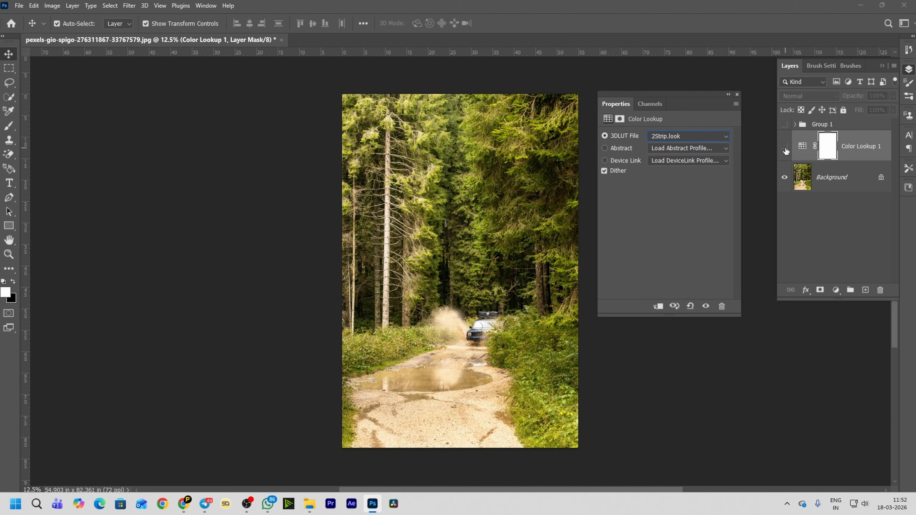
click(786, 148)
click(785, 148)
click(786, 148)
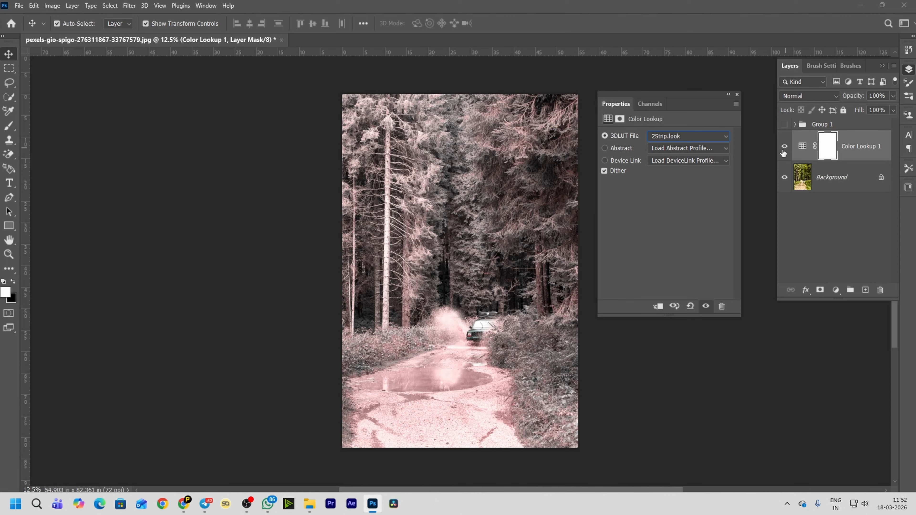
Try the 3Strip, Bleach Bypass, Candlelight, Crisp_Warm, Crisp_Winter, EdgyAmber, FallColors and FoggyNight 3D LUTs on the Color Lookup layer
click(675, 136)
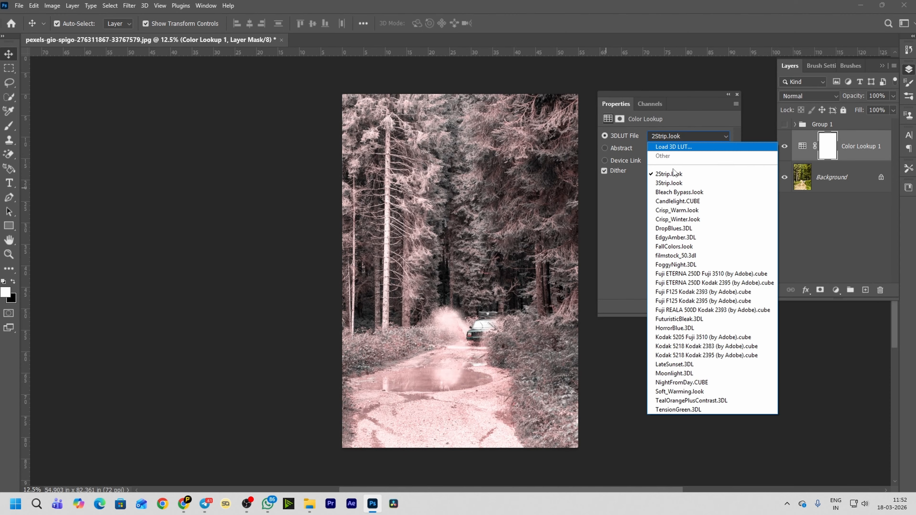
click(672, 183)
click(669, 137)
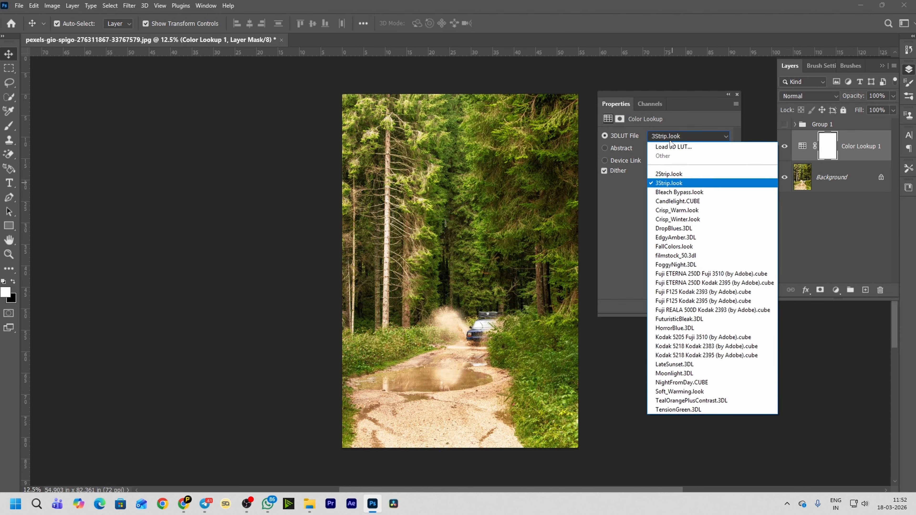
click(674, 191)
click(674, 136)
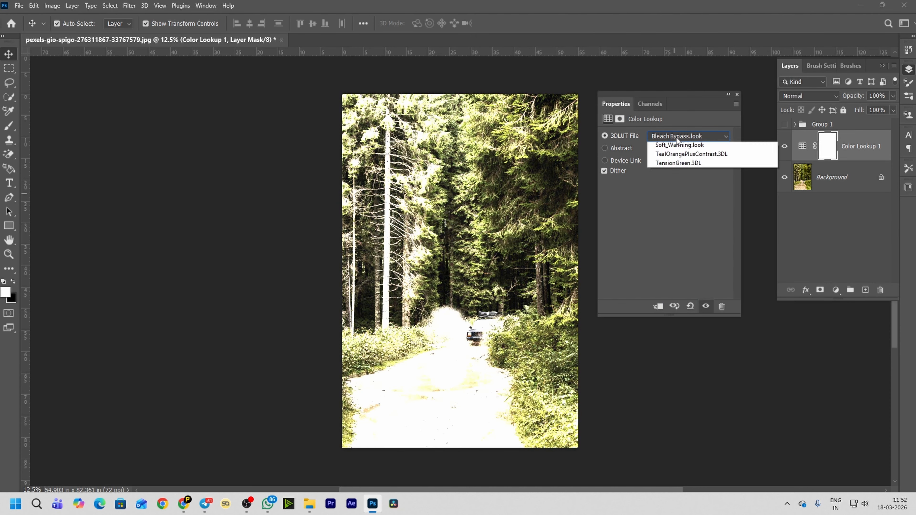
click(670, 201)
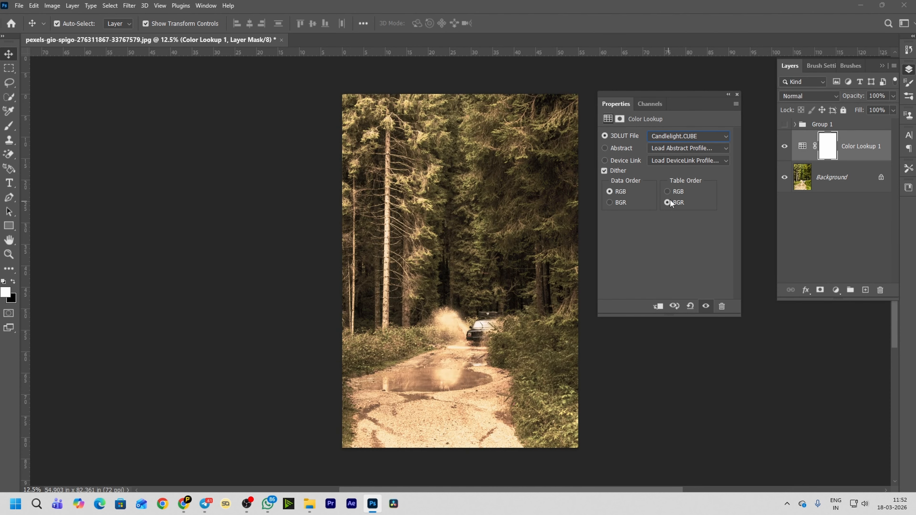
click(673, 136)
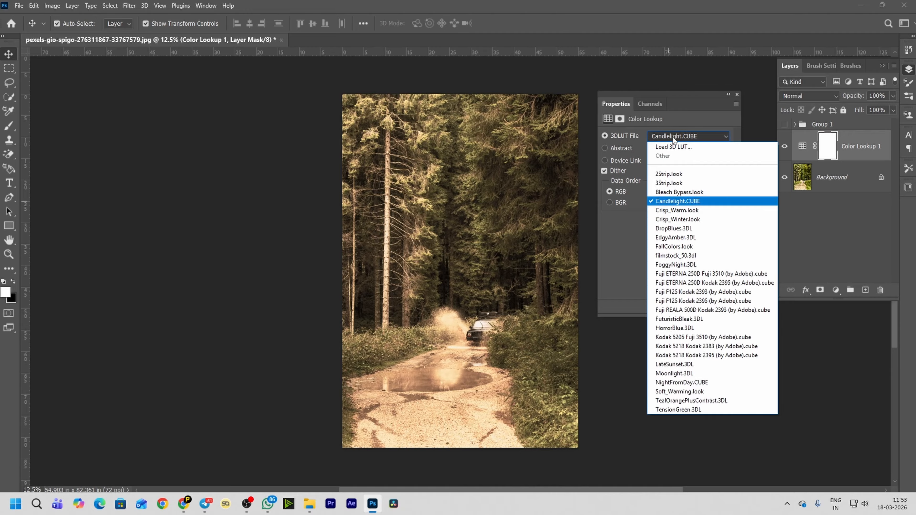
click(674, 210)
click(678, 137)
click(673, 219)
click(675, 136)
click(673, 238)
click(663, 136)
click(673, 247)
click(673, 136)
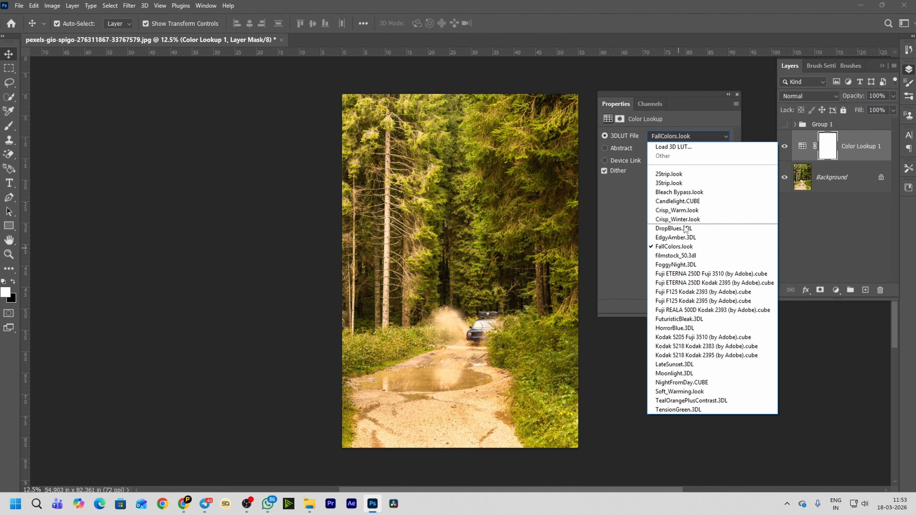
click(674, 264)
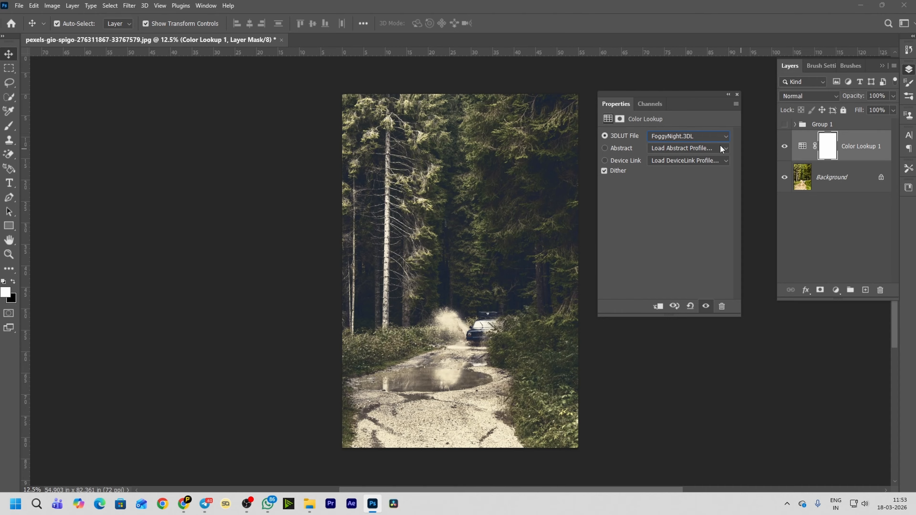
Set the Color Lookup layer's 3D LUT to 2Strip.look, compare it with the original, and close its properties
click(716, 137)
click(694, 174)
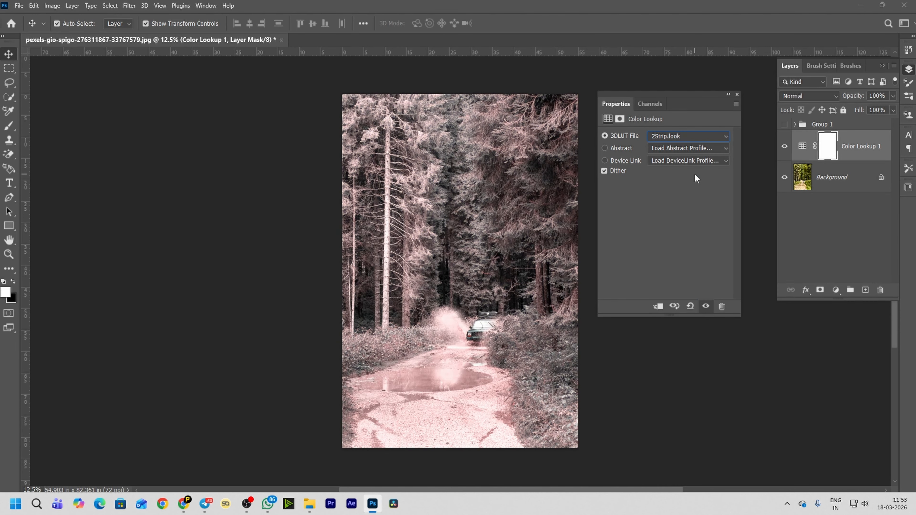
click(784, 147)
click(784, 147)
click(737, 94)
Add a Curves layer above Color Lookup 1 with white point output 186 and a slightly raised black point input, and compare with the original
click(837, 290)
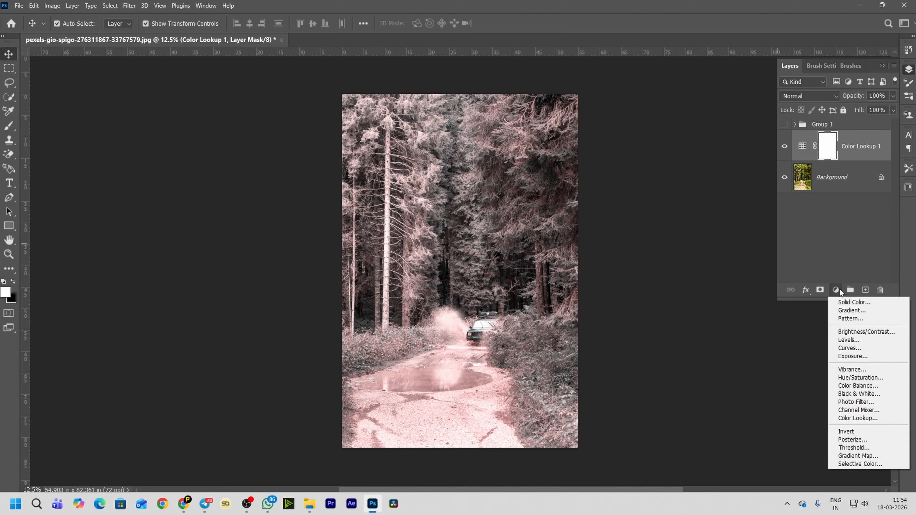
click(847, 348)
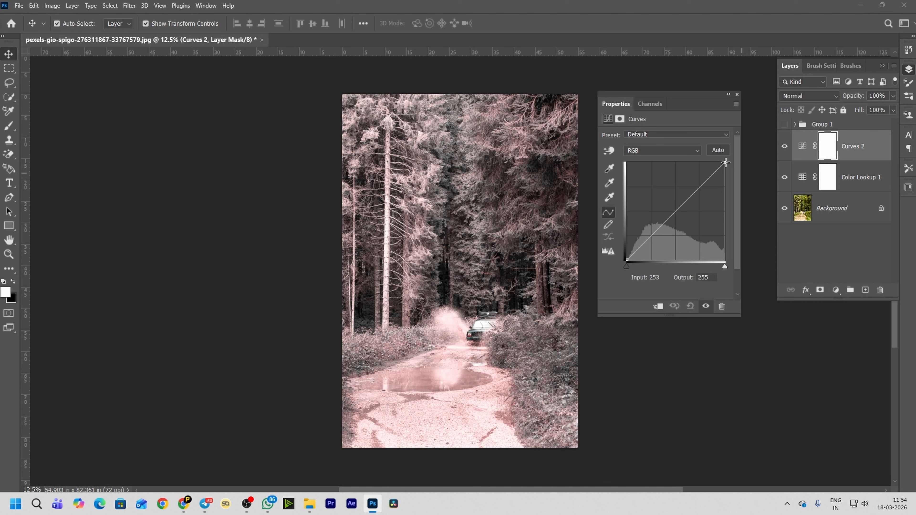
drag(724, 163, 724, 192)
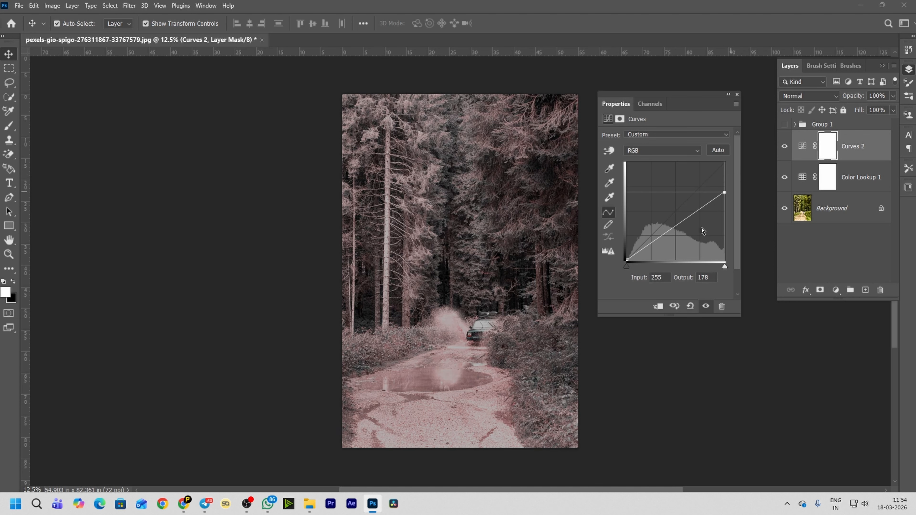
drag(628, 262, 641, 264)
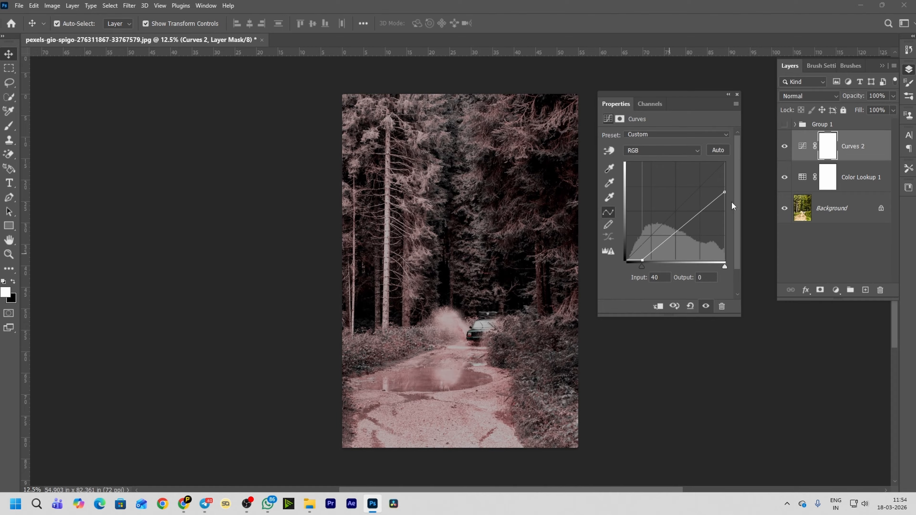
drag(724, 197, 724, 195)
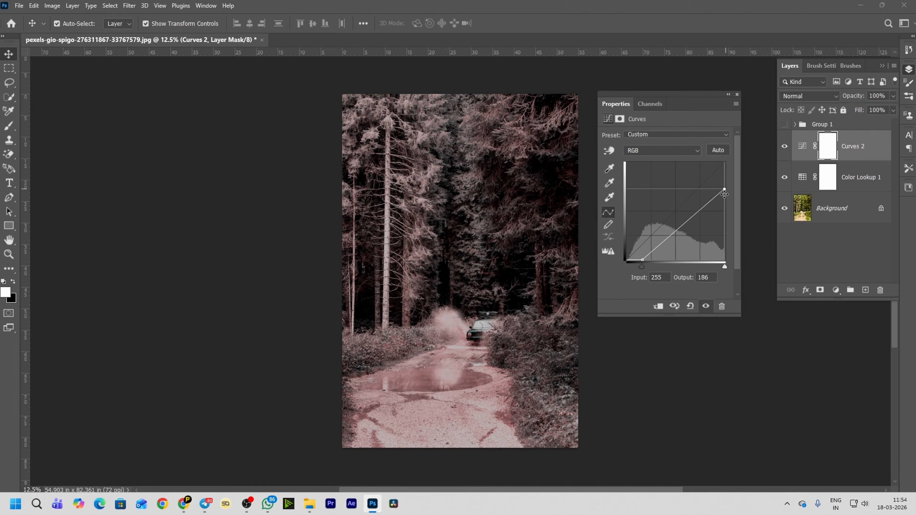
drag(643, 259, 635, 260)
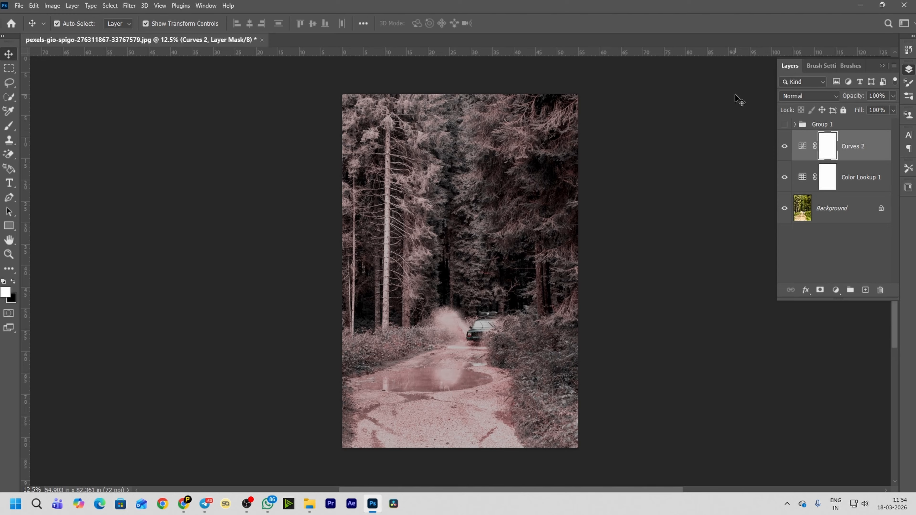
alt+click(784, 209)
alt+click(784, 210)
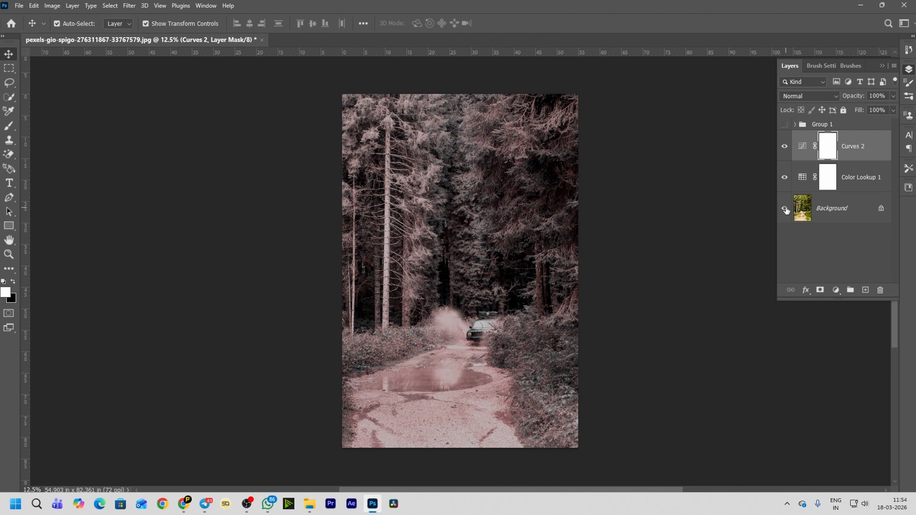